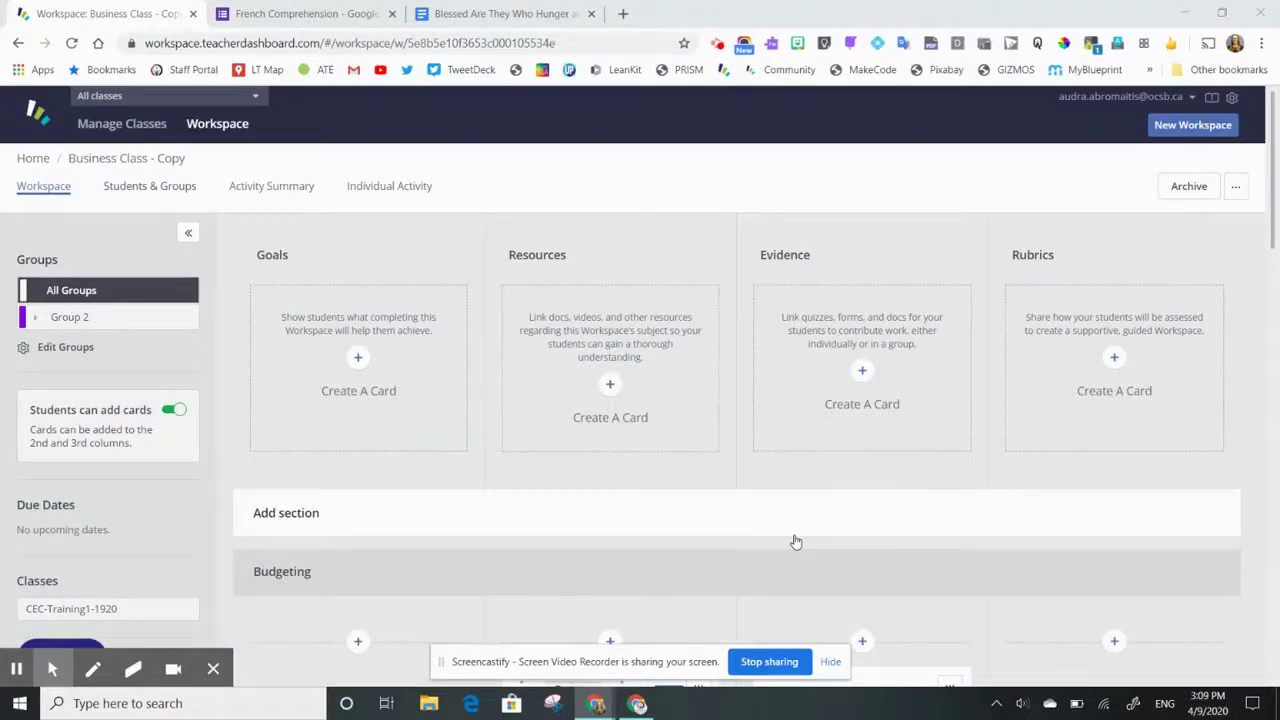
# - Check who owns the myBlueprint Budgets Lesson Plan document on the Budgeting section's myBlueprint Budget Activity card
pyautogui.scroll(-4, 795, 541)
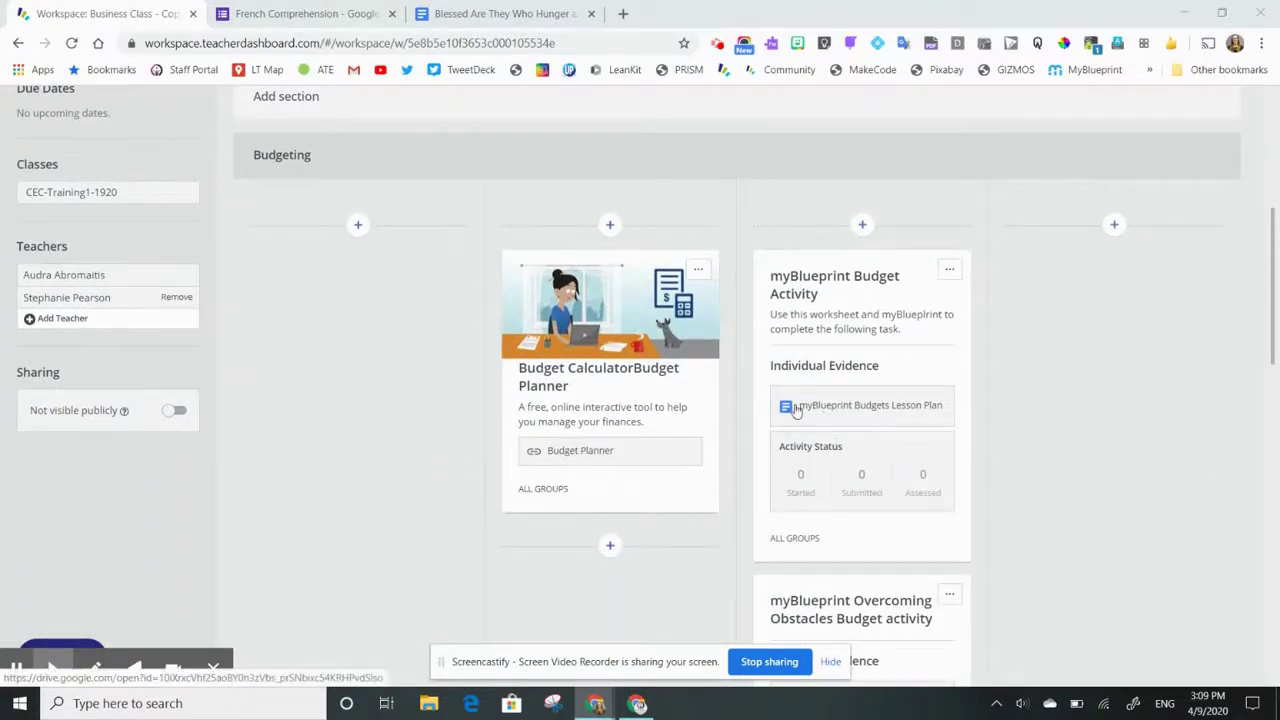
pyautogui.moveTo(838, 415)
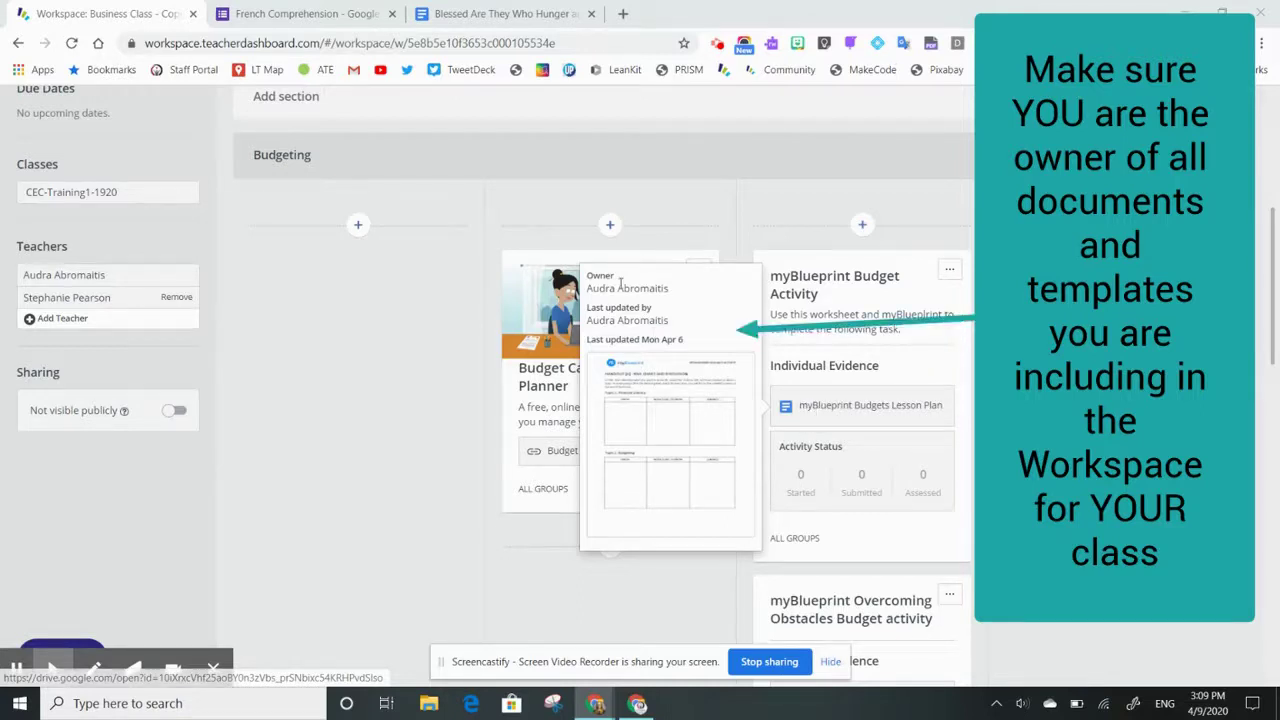
pyautogui.moveTo(800, 405)
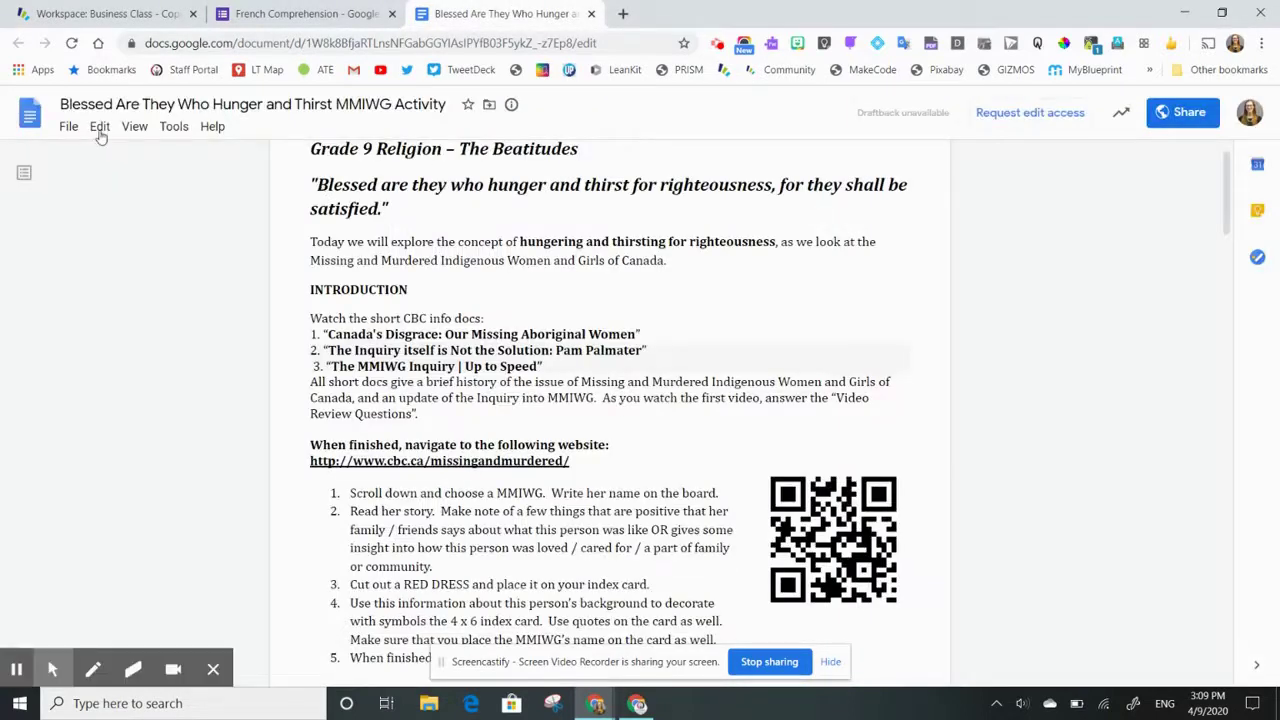
# - Start a copy of the Blessed Are They Who Hunger and Thirst MMIWG Activity document and remove "Copy of" from its name
pyautogui.click(58, 128)
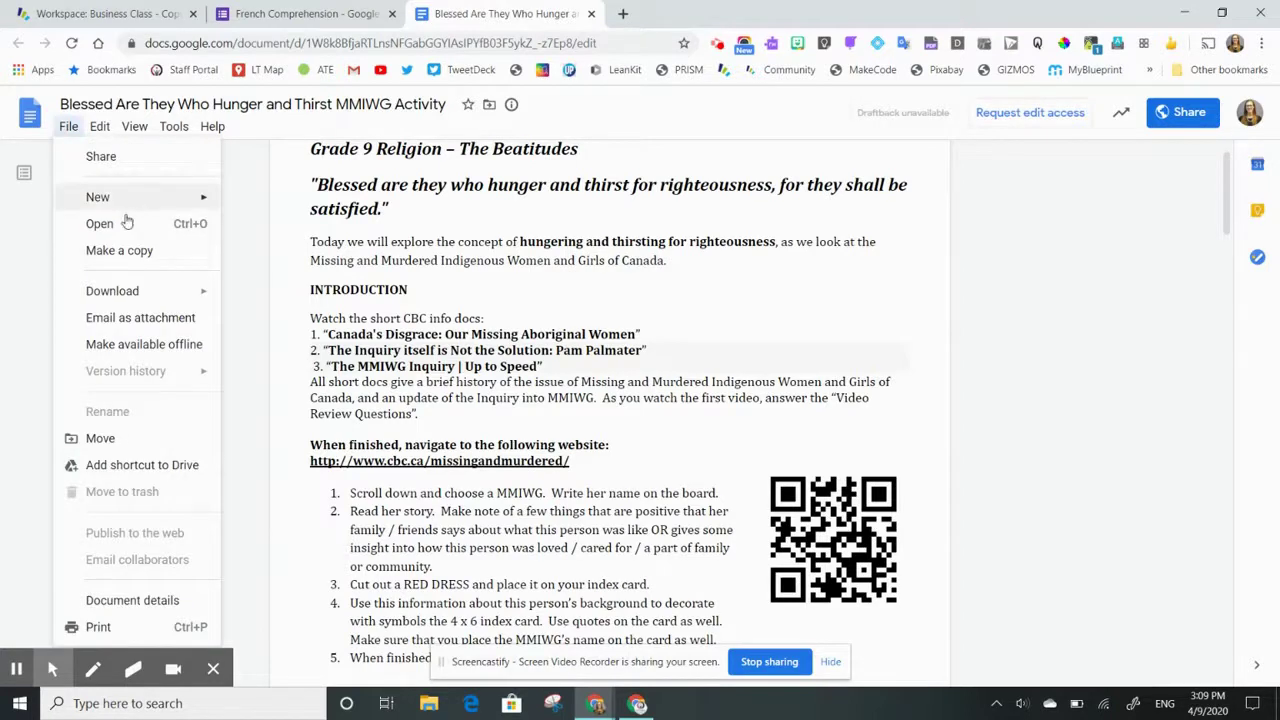
pyautogui.click(118, 252)
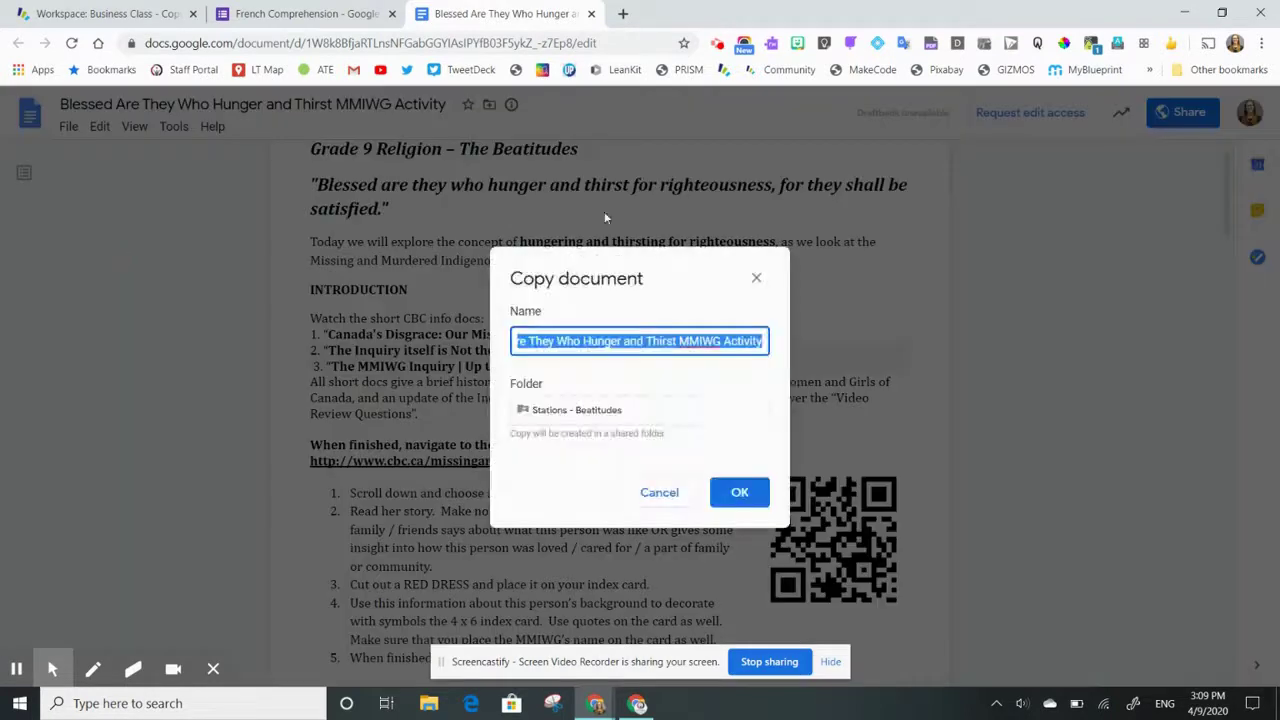
pyautogui.click(530, 341)
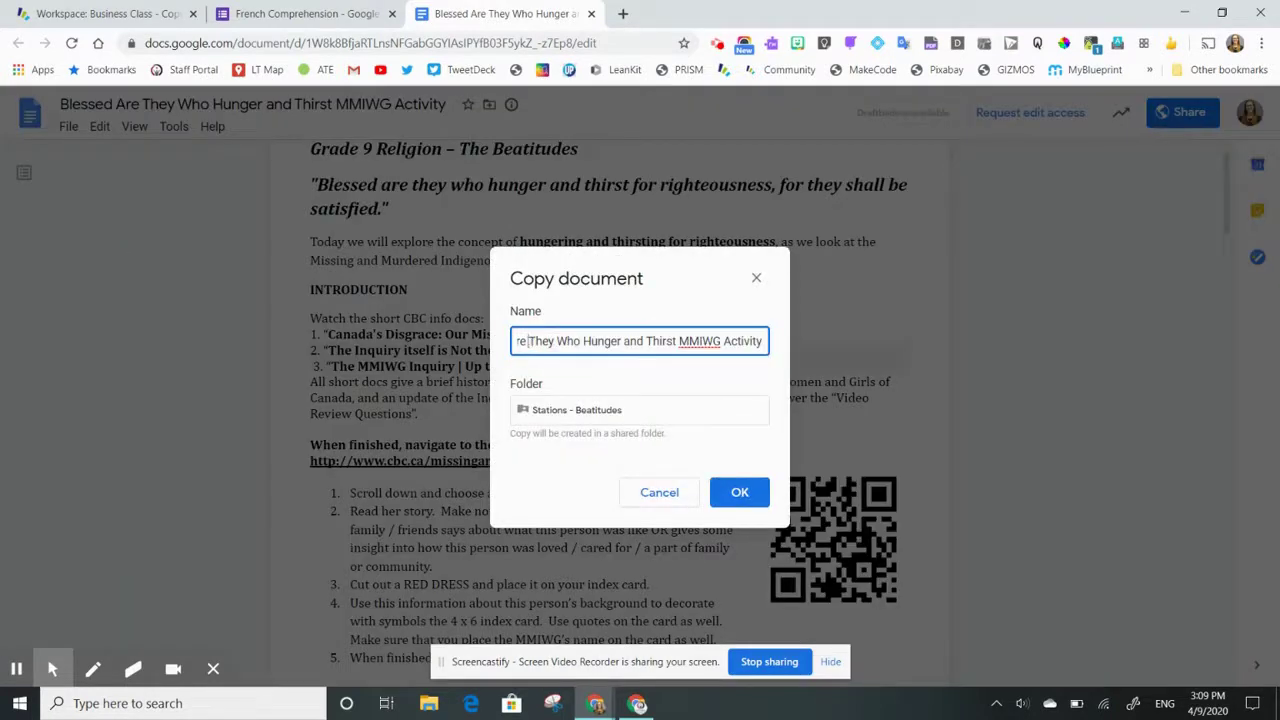
pyautogui.press('Left')
pyautogui.press('Left')
pyautogui.press('Left')
pyautogui.press('Left')
pyautogui.press('Left')
pyautogui.press('Left')
pyautogui.press('Left')
pyautogui.press('Left')
pyautogui.press('Left')
pyautogui.press('Left')
pyautogui.press('Left')
pyautogui.press('Left')
pyautogui.press('Left')
pyautogui.press('Left')
pyautogui.press('Left')
pyautogui.press('Left')
pyautogui.press('Left')
pyautogui.press('Left')
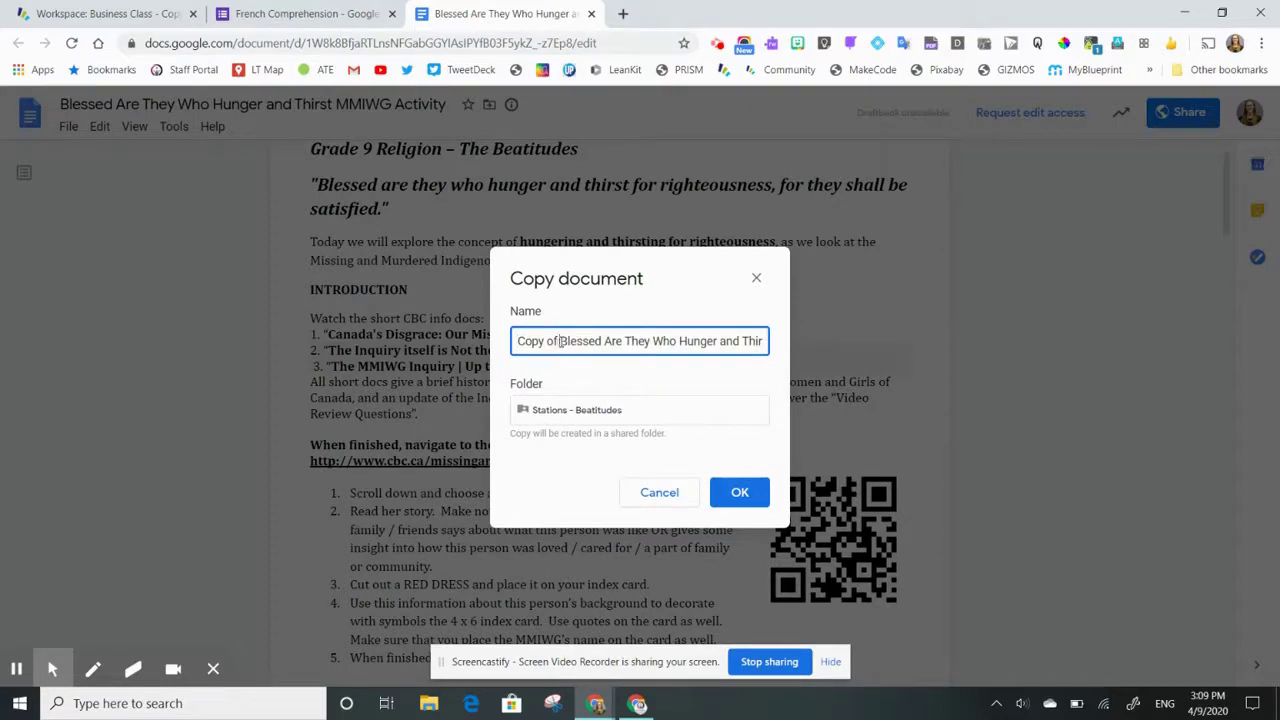
pyautogui.press('BackSpace')
pyautogui.press('BackSpace')
pyautogui.press('BackSpace')
pyautogui.press('BackSpace')
pyautogui.press('BackSpace')
pyautogui.press('BackSpace')
pyautogui.press('BackSpace')
pyautogui.press('BackSpace')
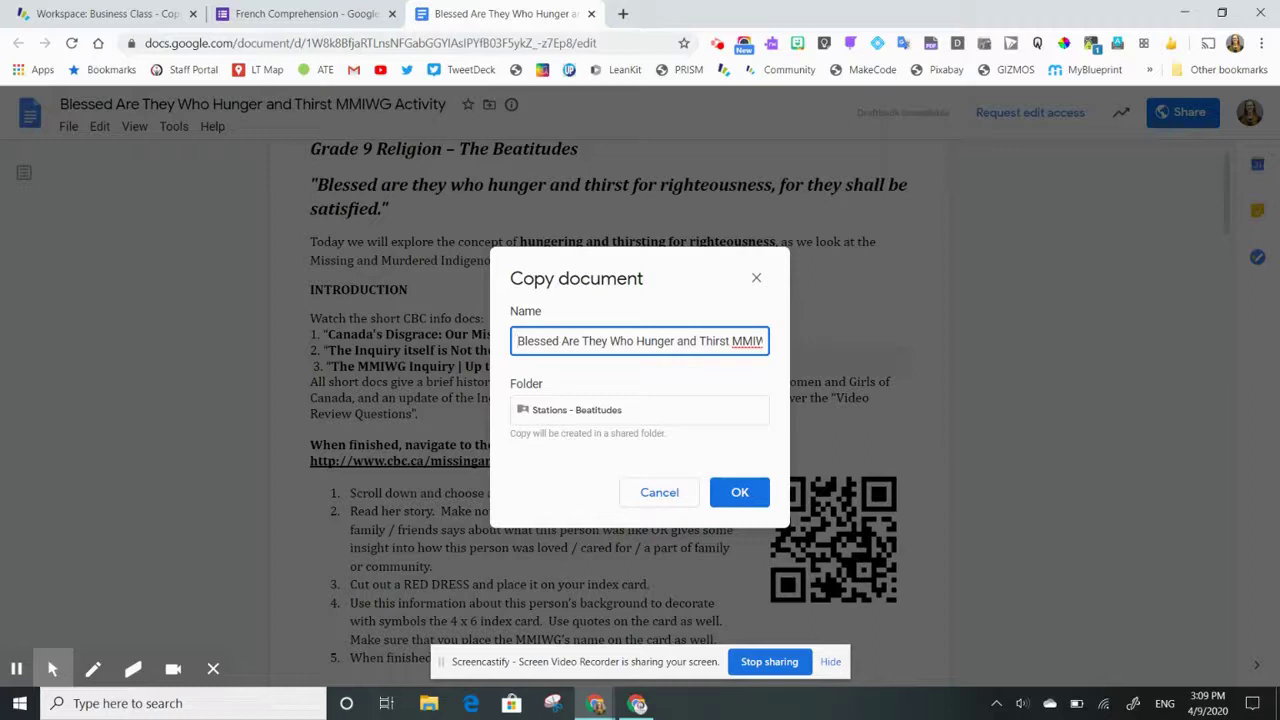
# - Set the copy's destination folder to My Drive and create the copied document
pyautogui.click(585, 416)
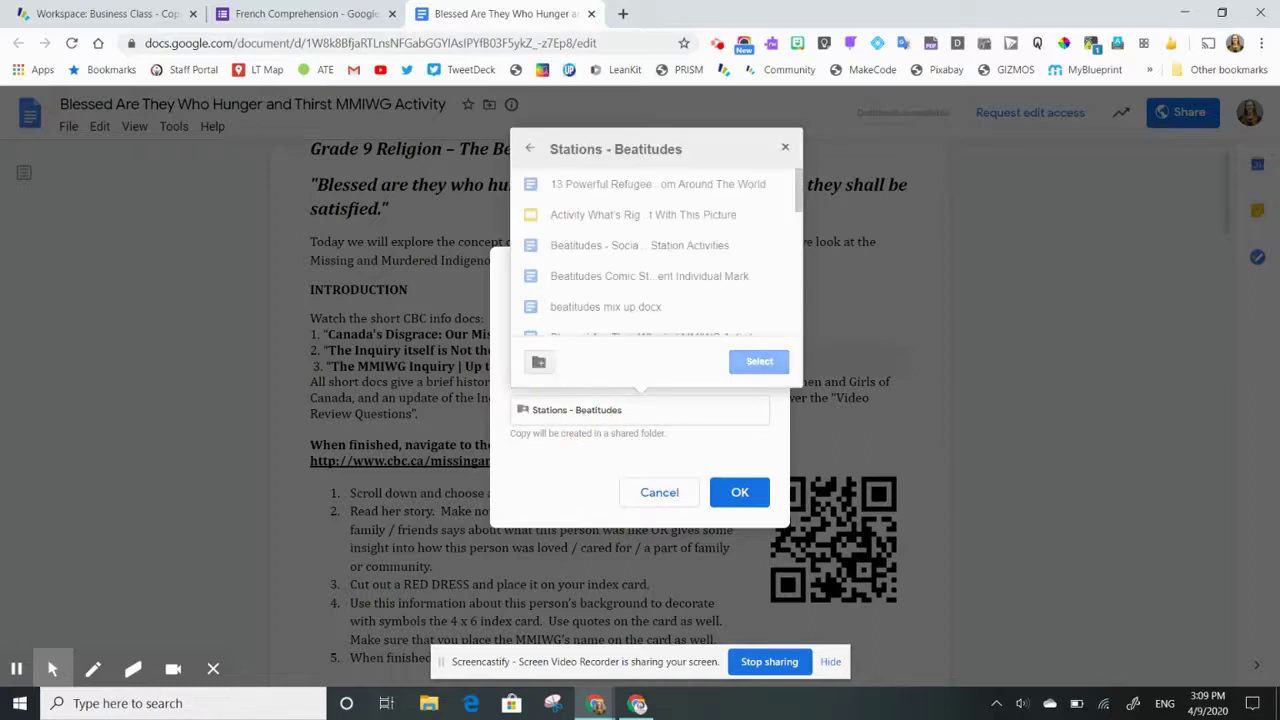
pyautogui.click(534, 150)
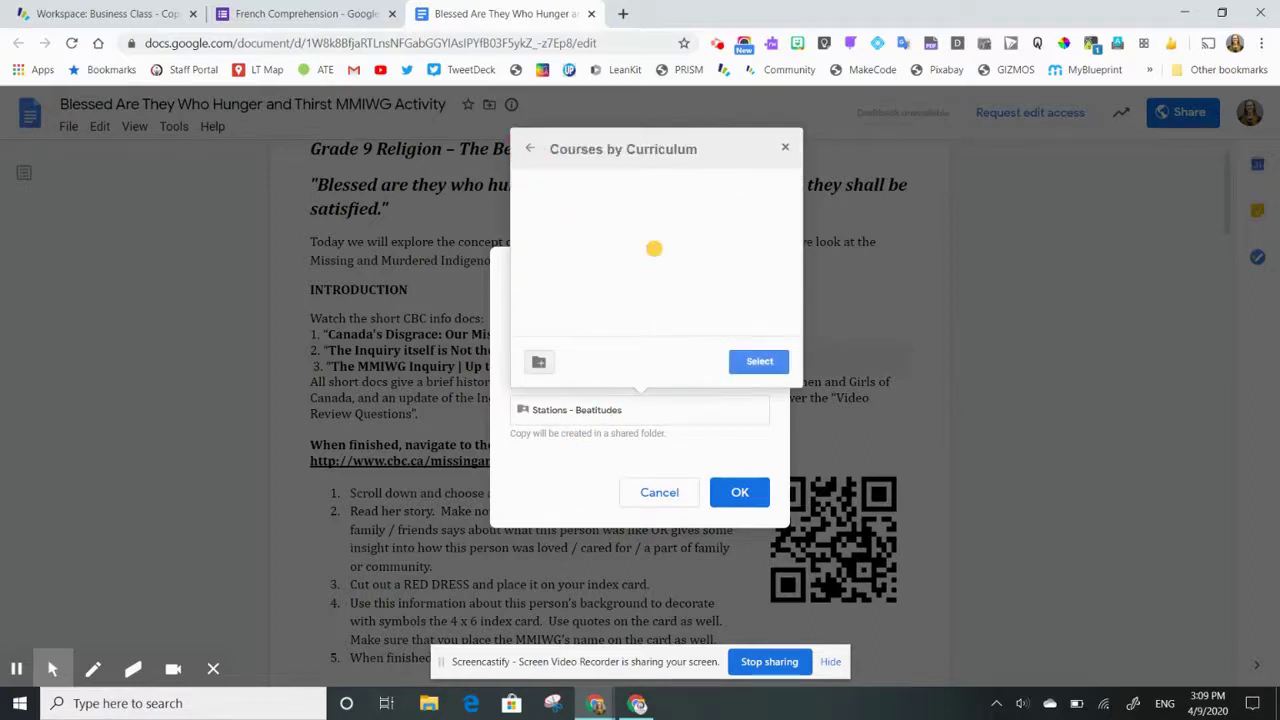
pyautogui.click(534, 150)
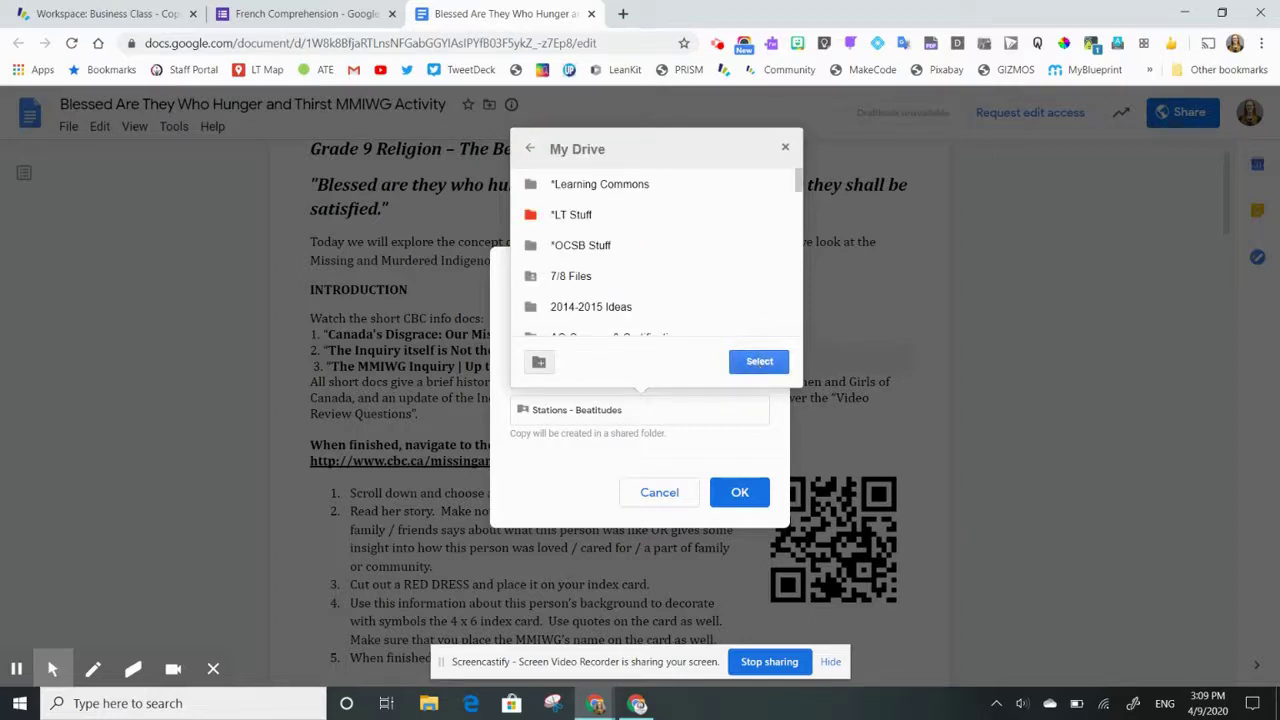
pyautogui.click(759, 362)
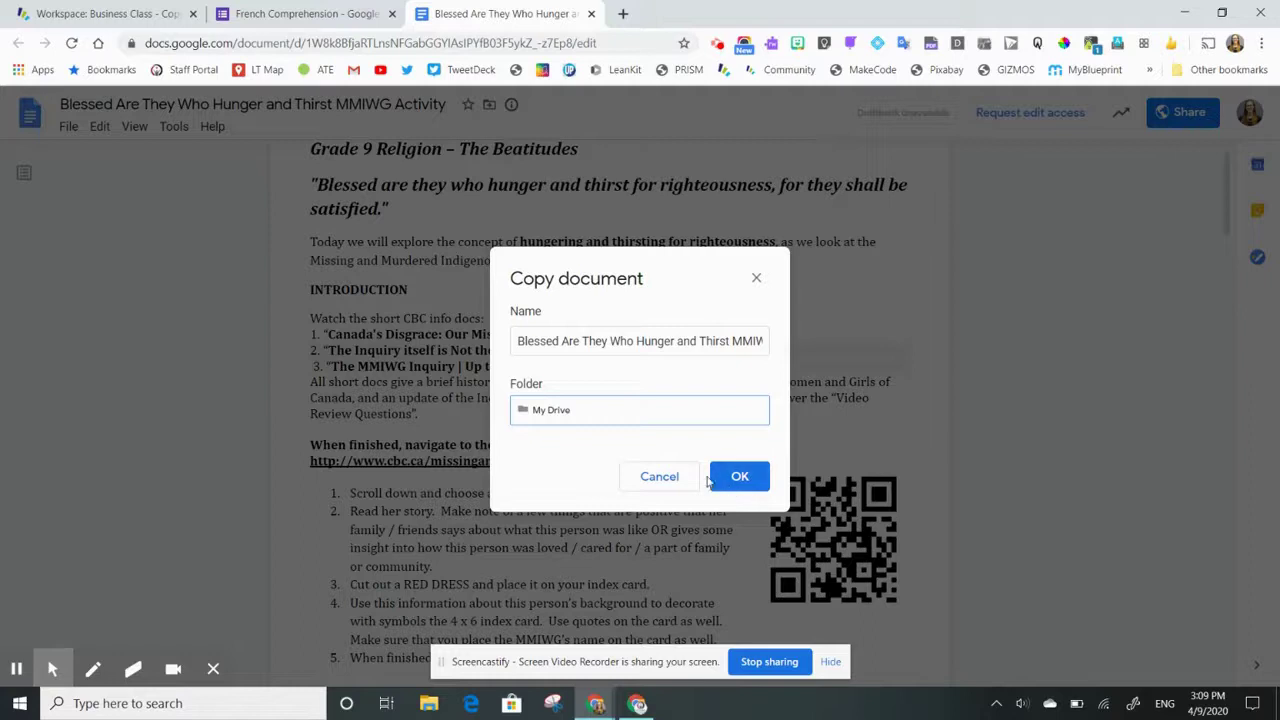
pyautogui.click(740, 476)
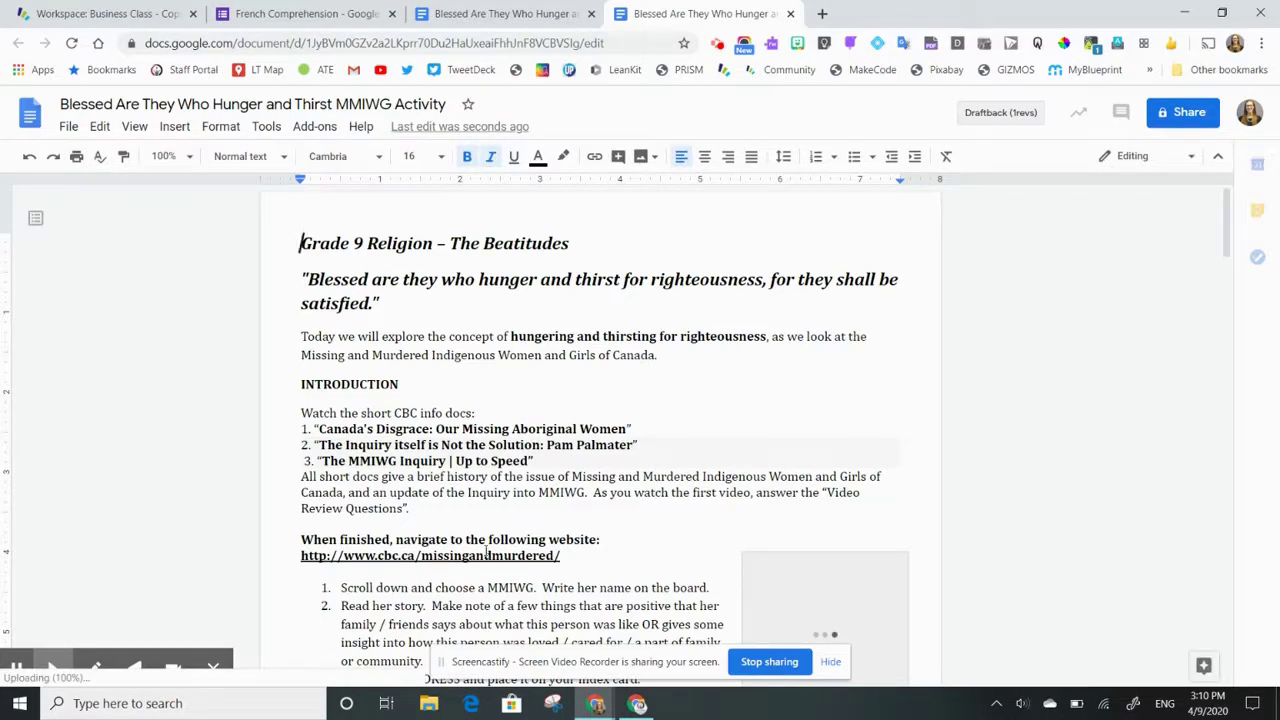
# - Return to the Business Class workspace and add an Evidence card titled "Beatitudes Assignment" in the Budgeting section
pyautogui.click(107, 12)
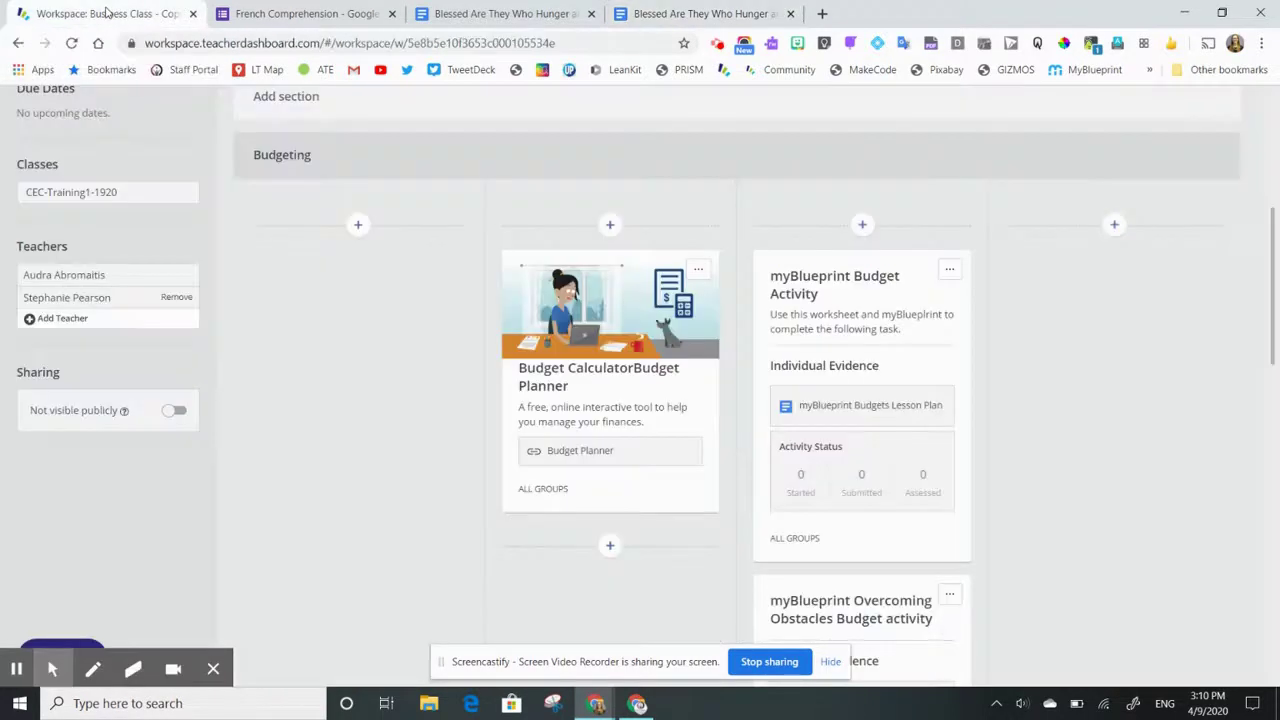
pyautogui.click(863, 226)
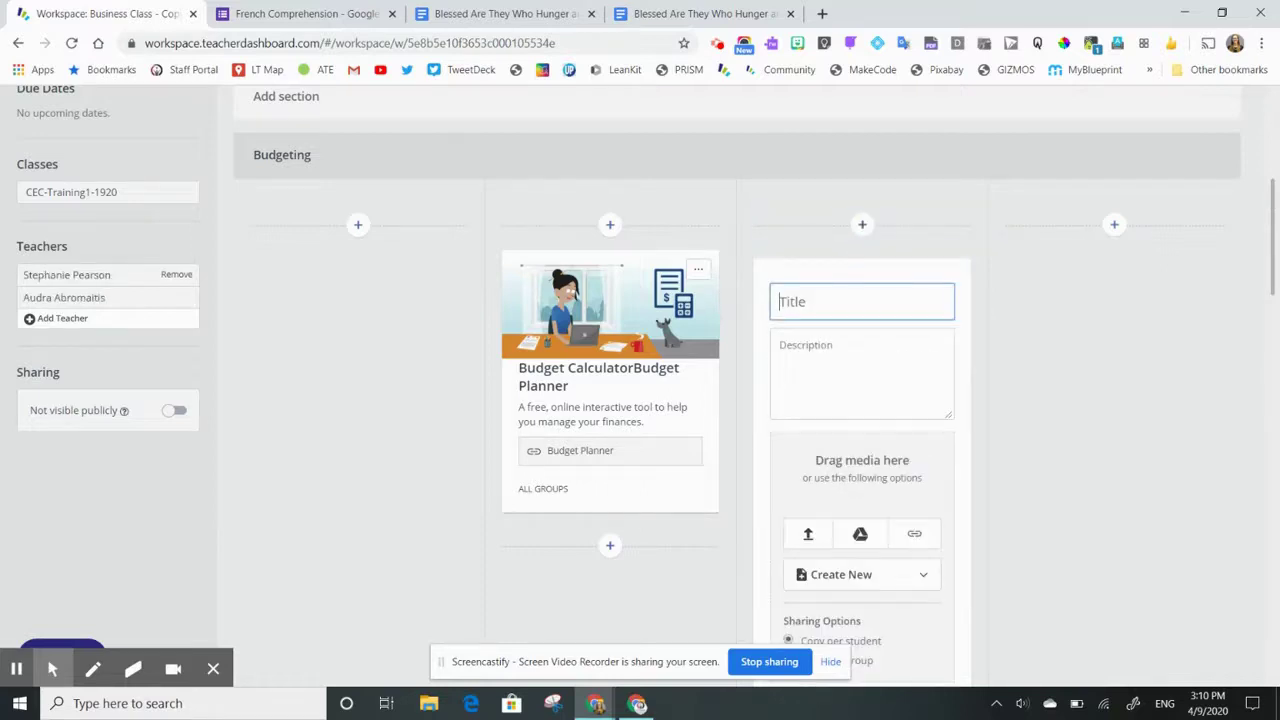
pyautogui.write('Beatitudes Assignment')
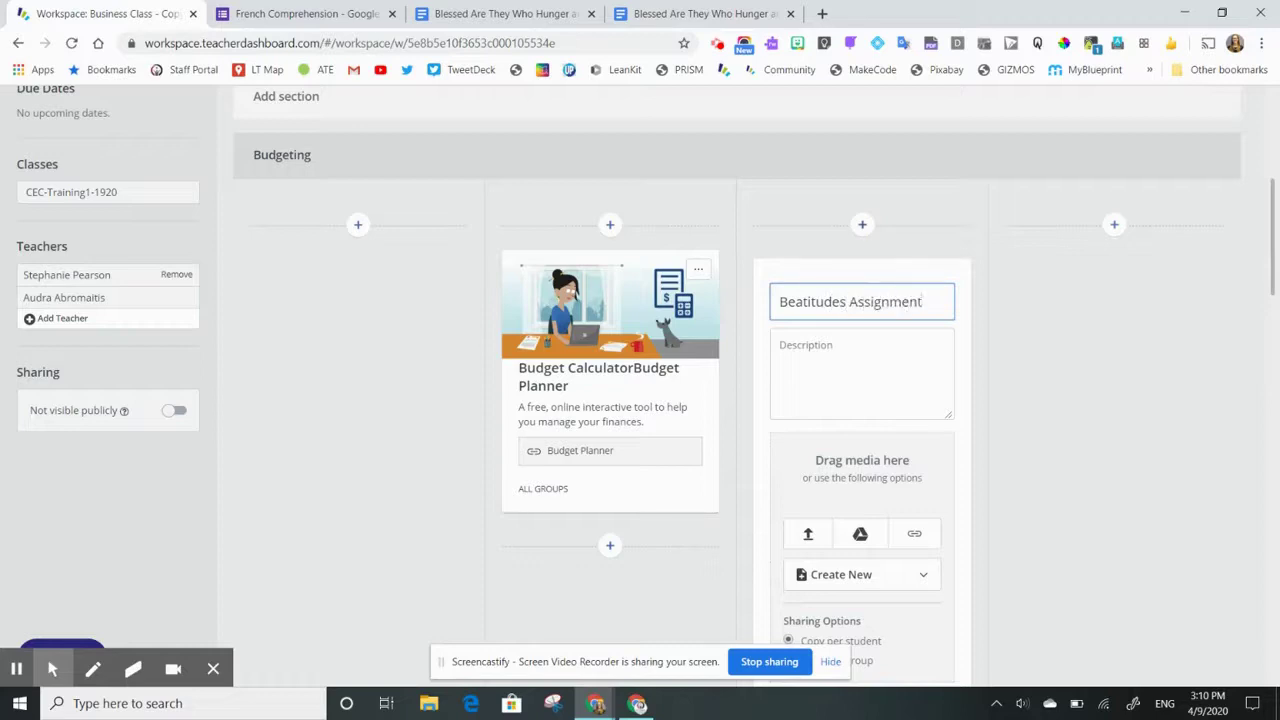
# - Search Google Drive for "blessed are they", attach the self-owned MMIWG Activity document to the card, and save the card
pyautogui.click(860, 534)
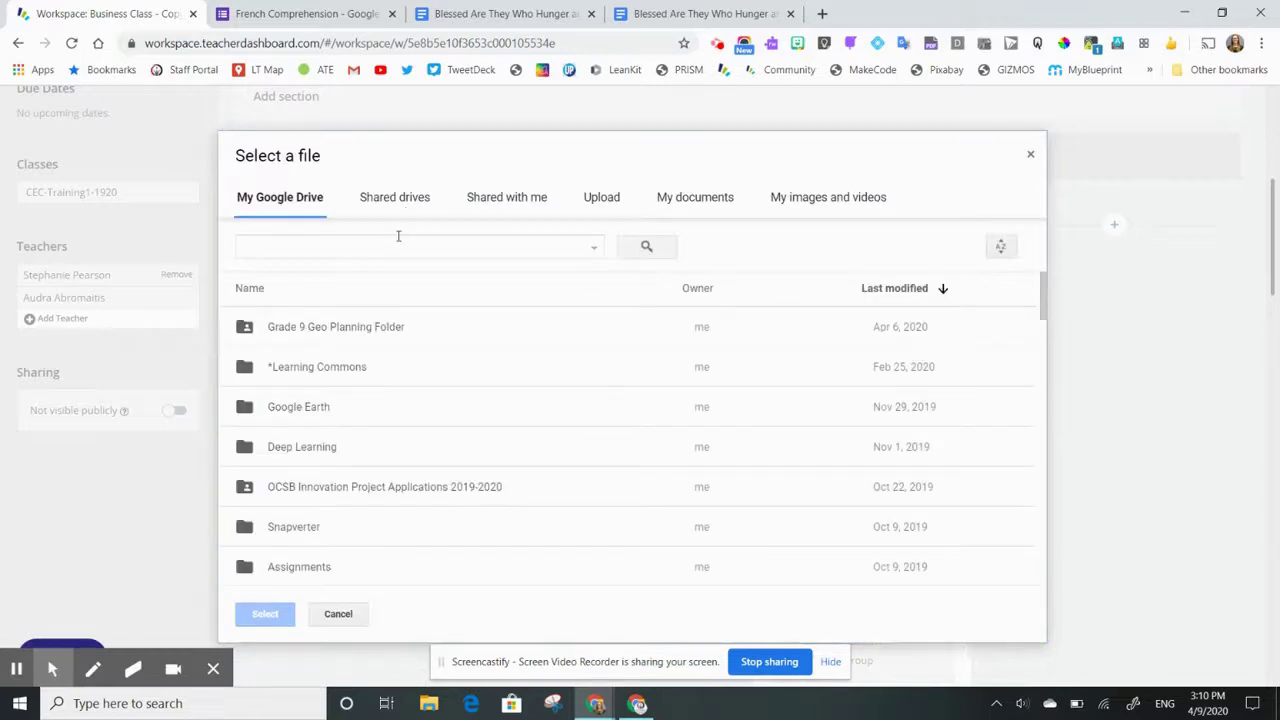
pyautogui.click(390, 247)
pyautogui.write('blessed are they')
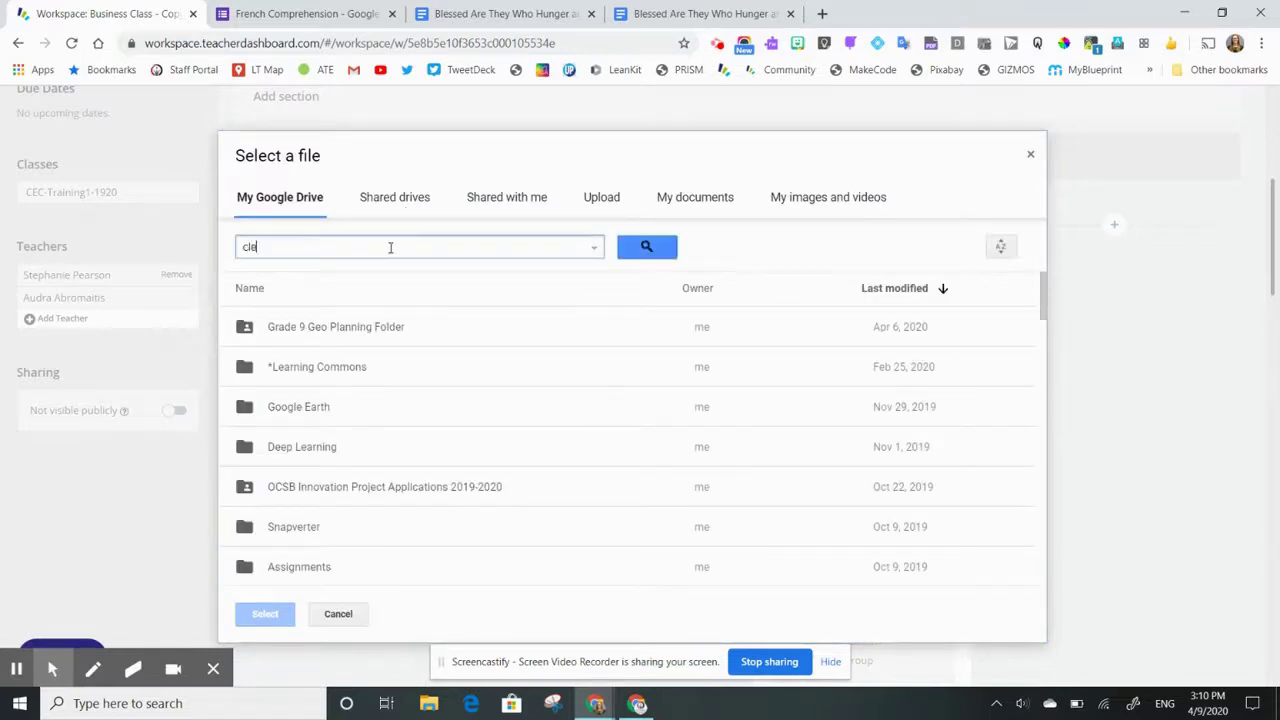
pyautogui.press('Return')
pyautogui.click(326, 324)
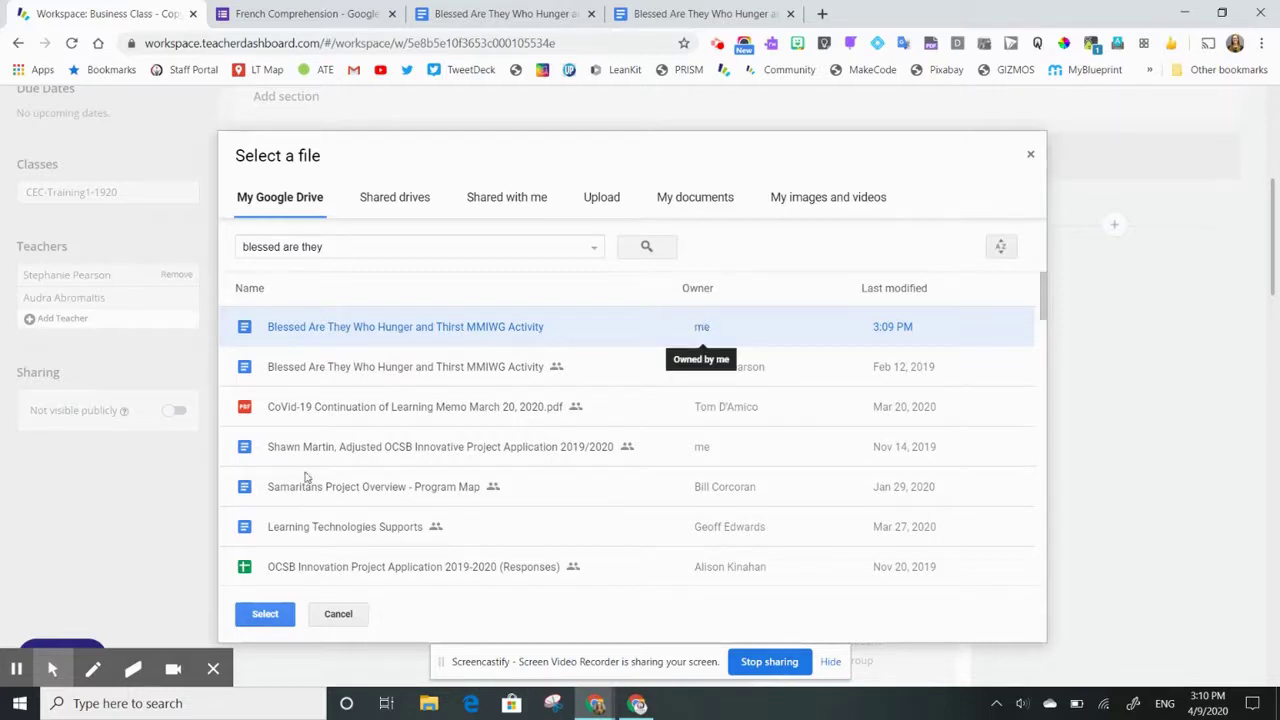
pyautogui.click(260, 612)
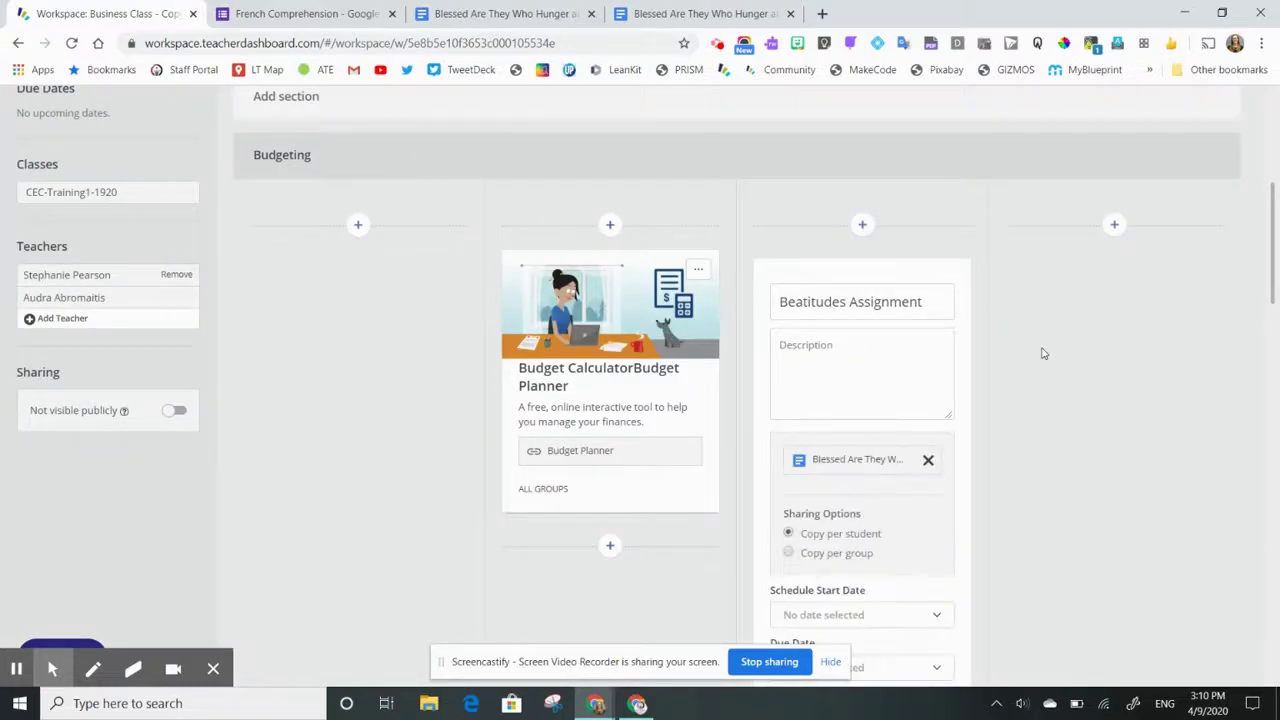
pyautogui.click(1041, 353)
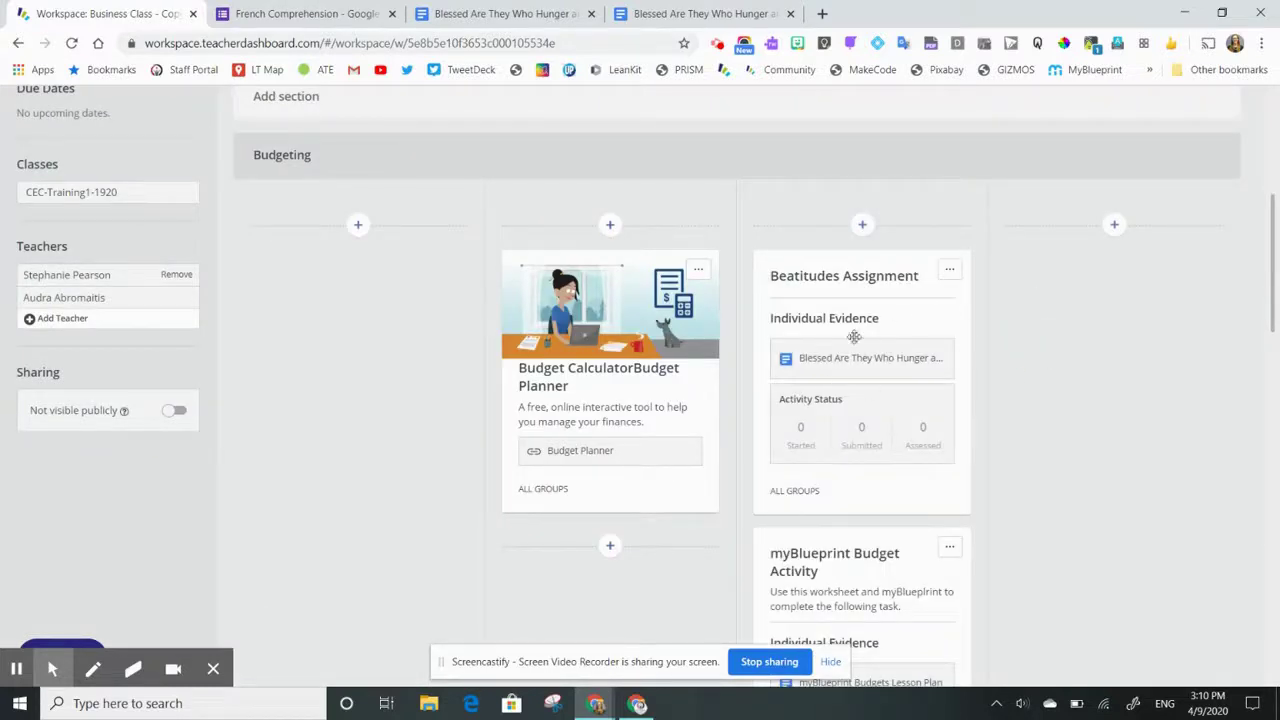
pyautogui.moveTo(815, 365)
# - View the French Comprehension form, then start another new card in the Evidence column of the workspace's Budgeting section
pyautogui.click(293, 13)
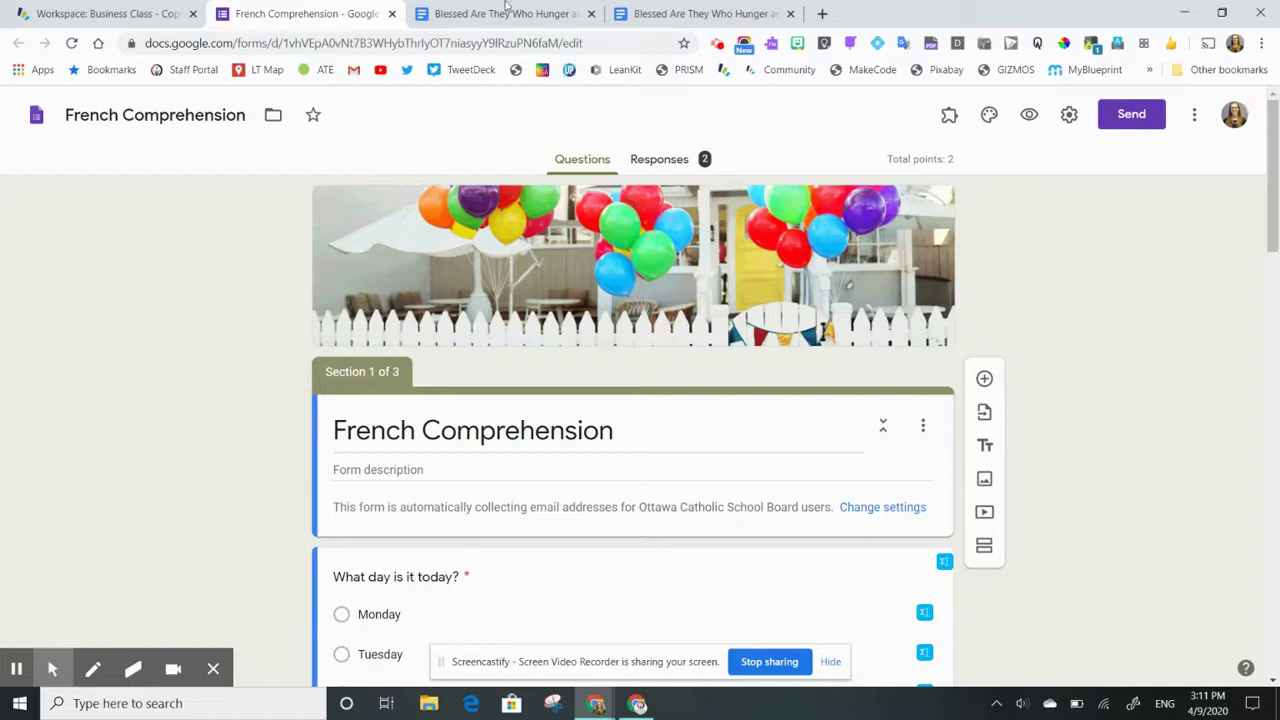
pyautogui.click(137, 12)
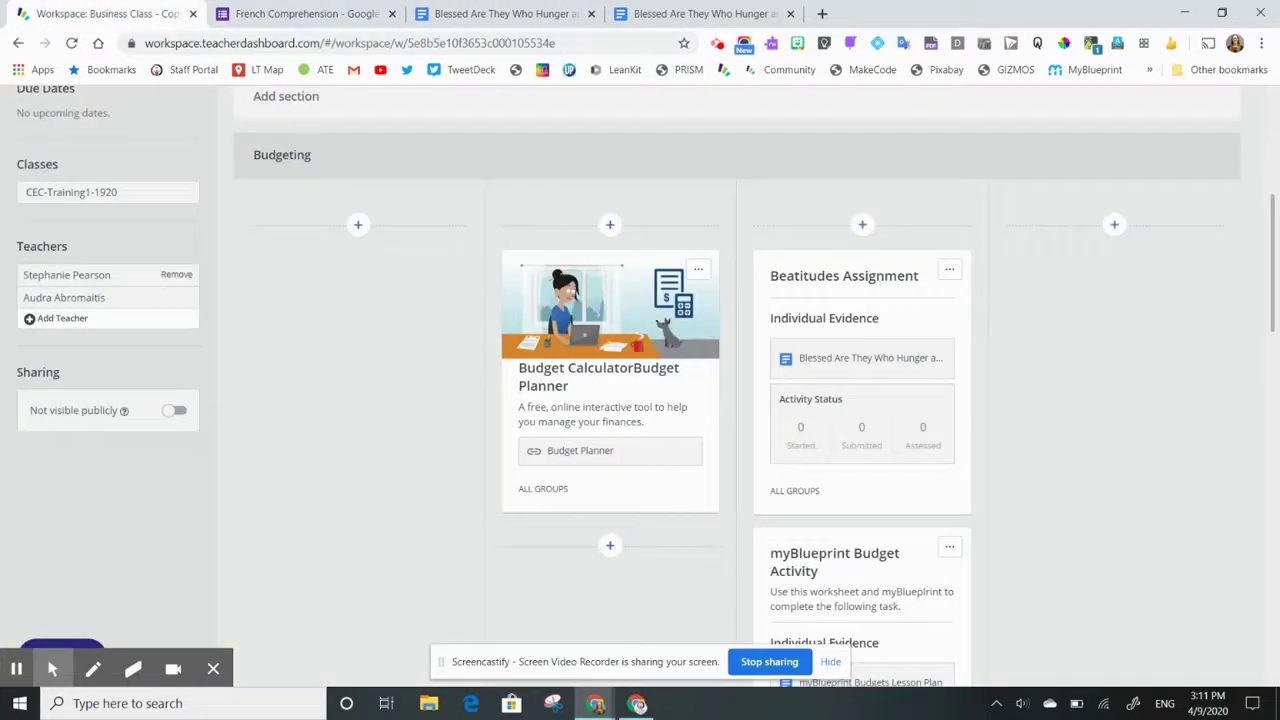
pyautogui.click(861, 223)
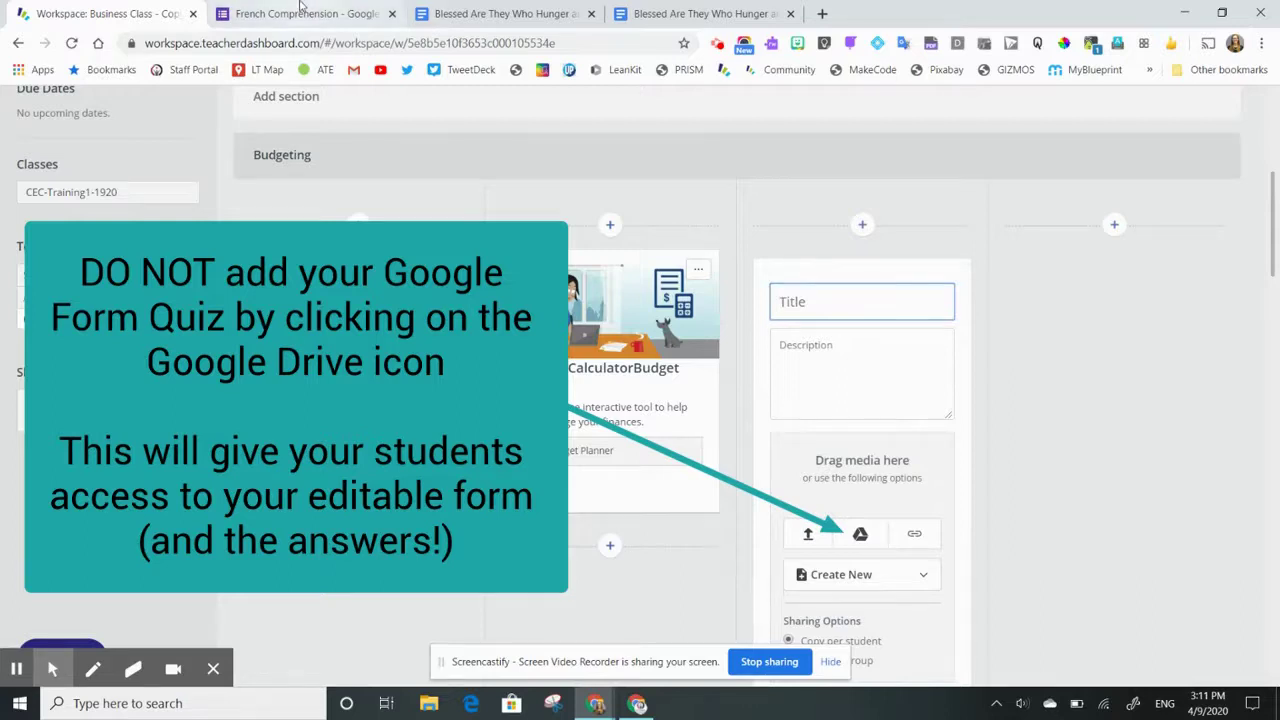
# - Copy the shareable response link of the French Comprehension form from its sending options
pyautogui.click(300, 5)
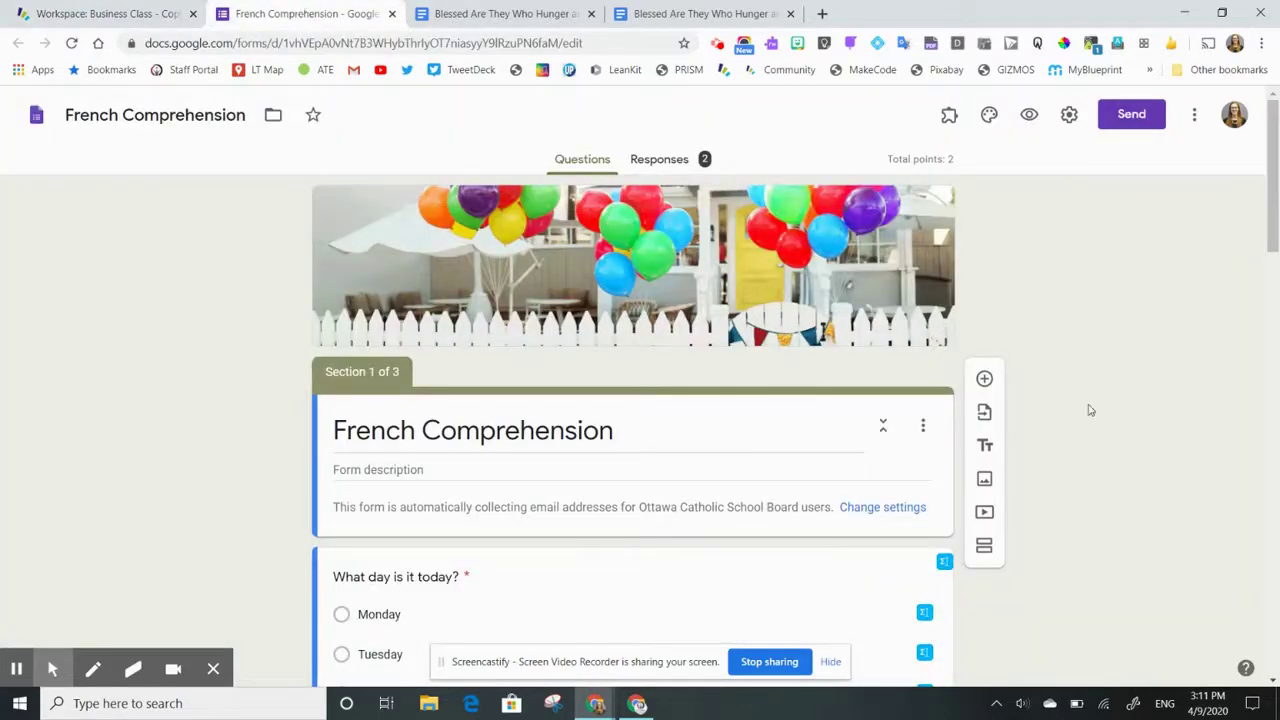
pyautogui.click(1128, 118)
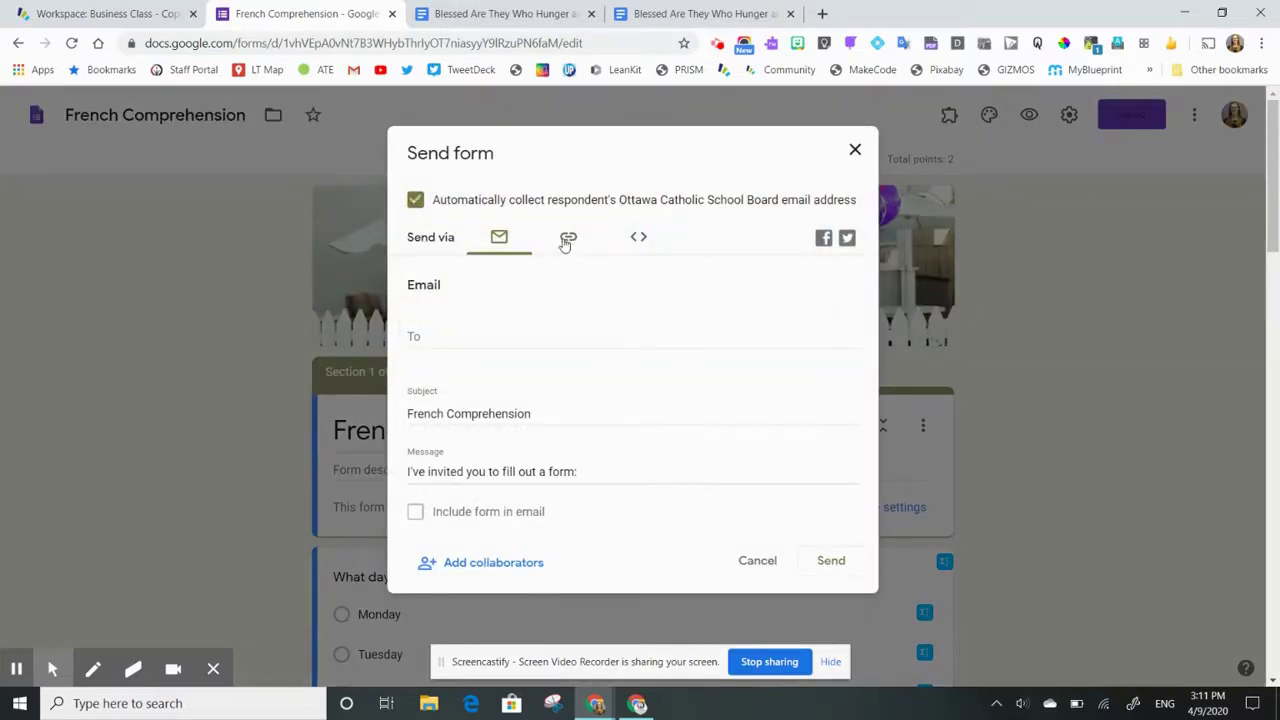
pyautogui.click(567, 240)
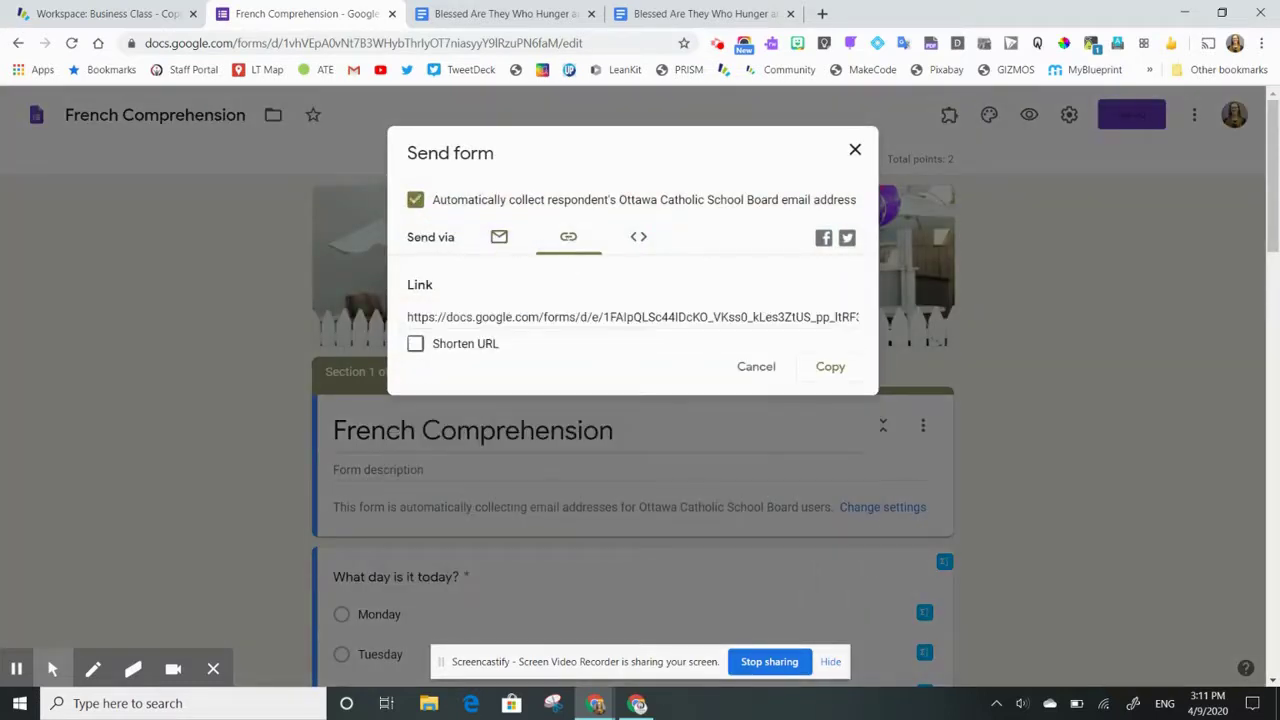
pyautogui.click(772, 317)
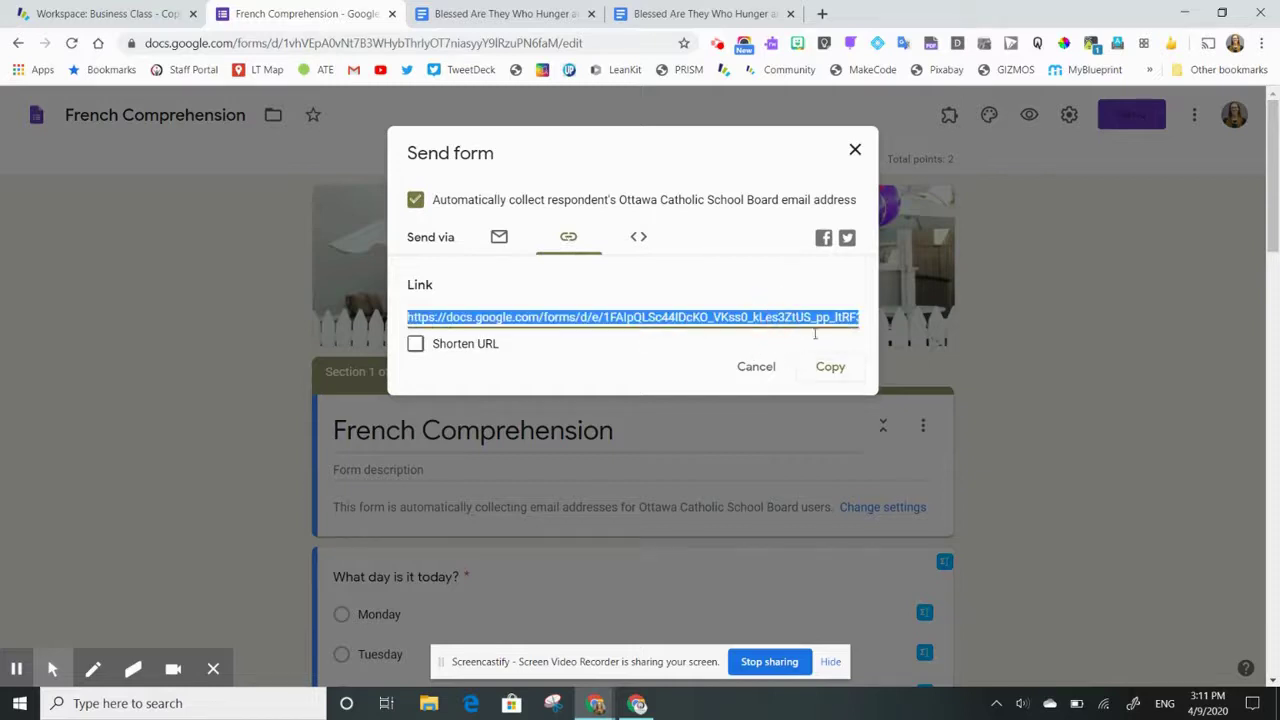
pyautogui.click(829, 370)
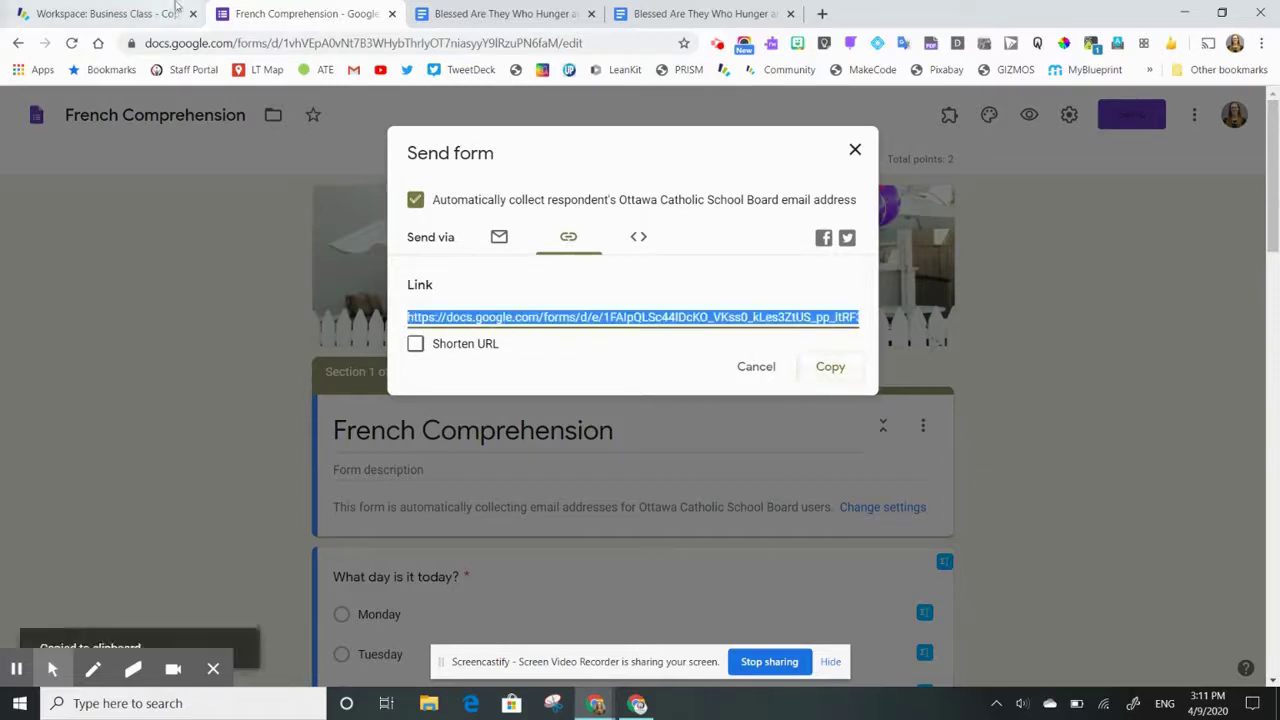
# - Attach the copied form link to the new Evidence card in the workspace
pyautogui.click(110, 12)
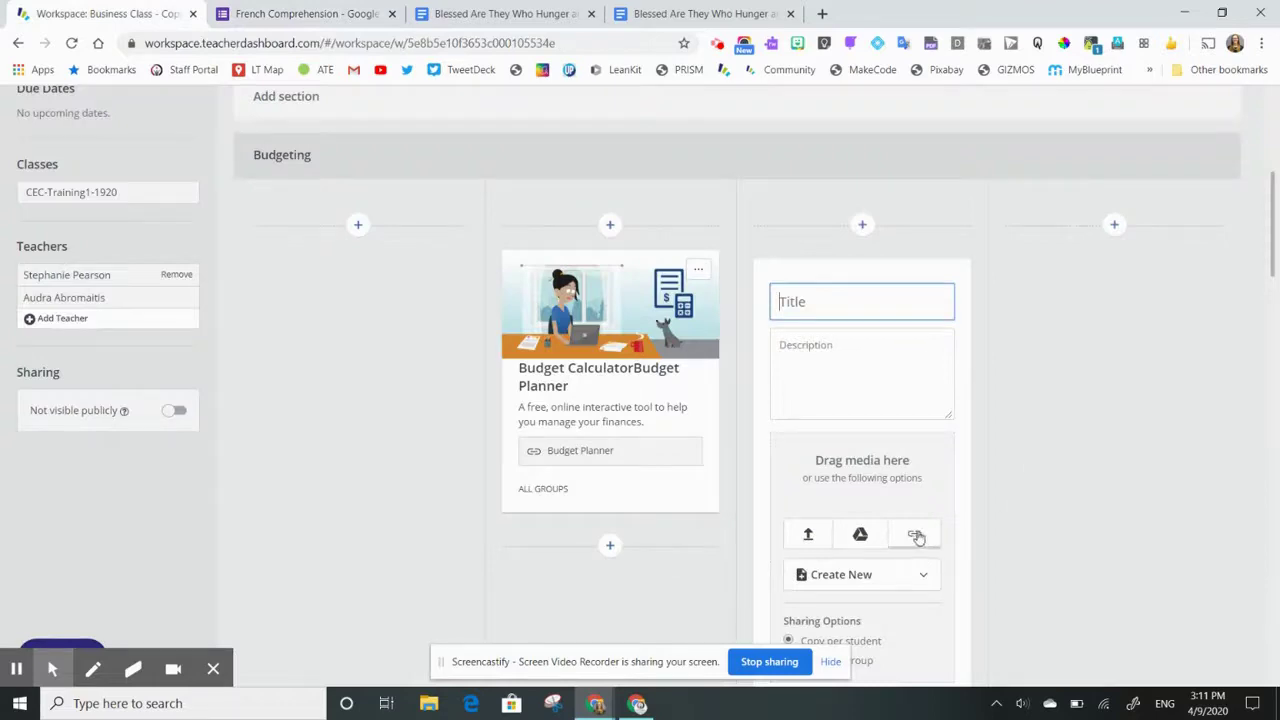
pyautogui.click(916, 533)
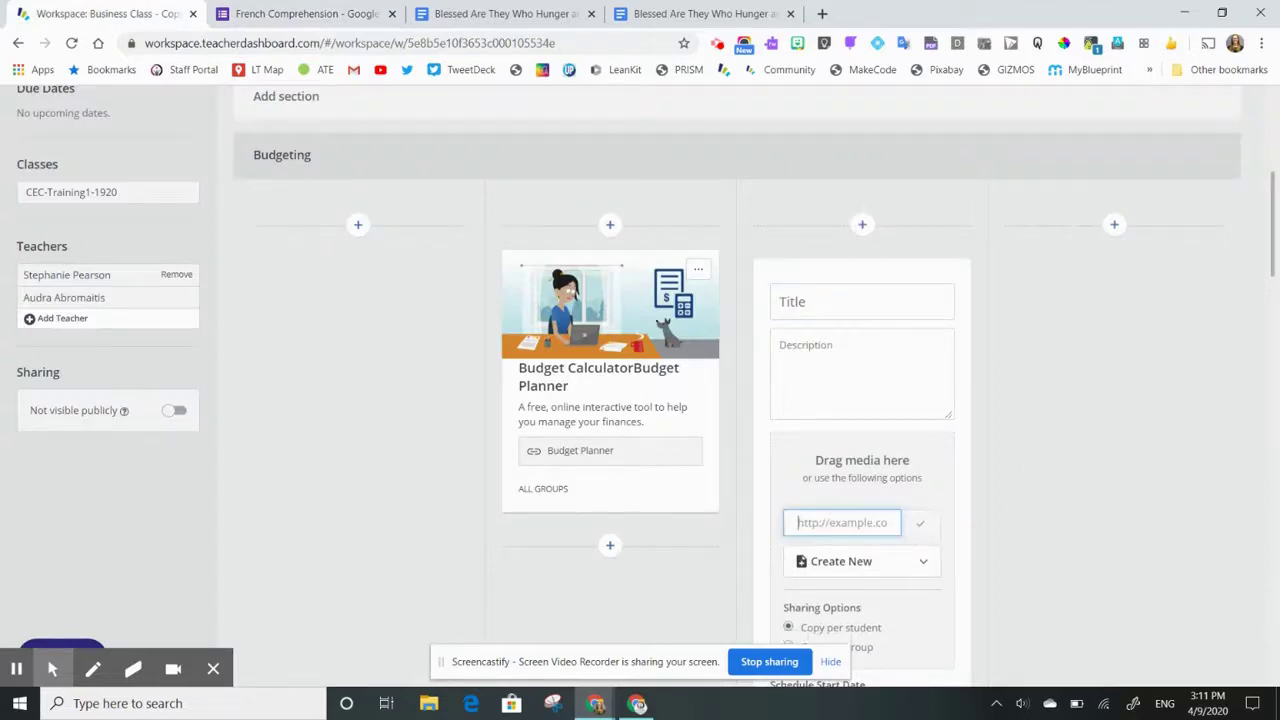
pyautogui.hotkey('ctrl', 'v')
pyautogui.click(928, 528)
# - Title the card "This is your quiz", leave its description empty, and save it
pyautogui.click(805, 309)
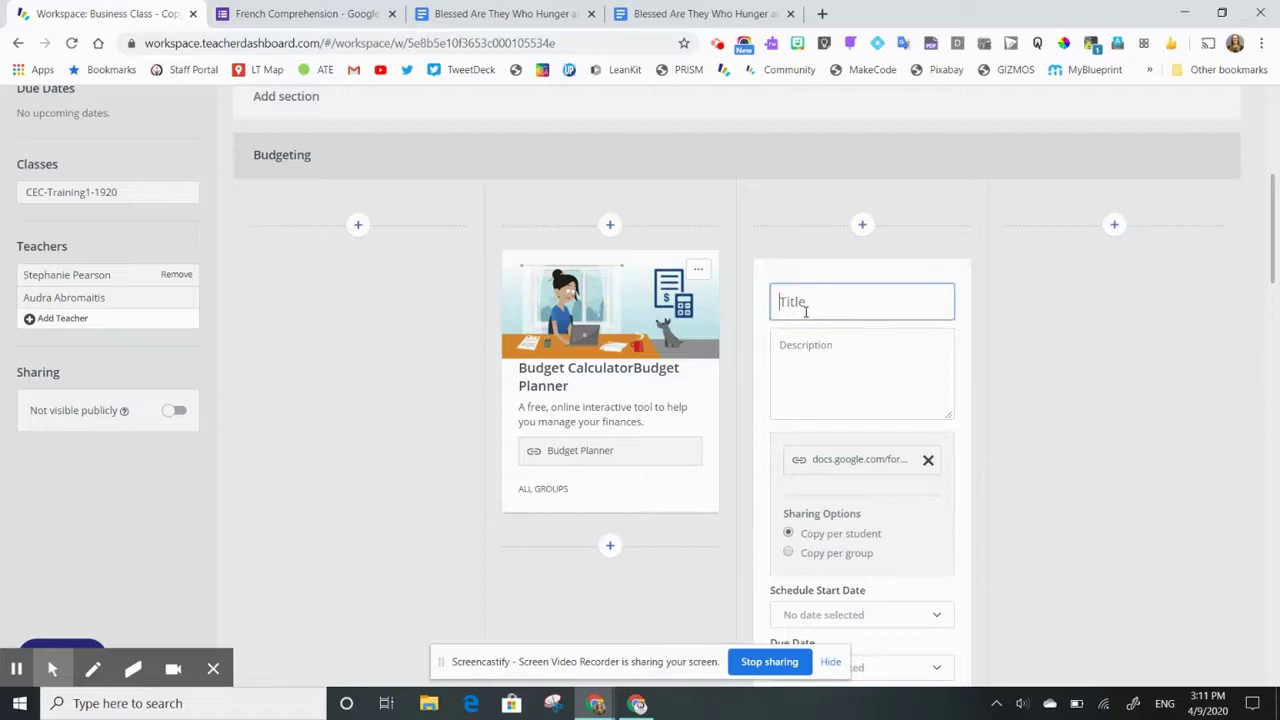
pyautogui.write('This is your quiz')
pyautogui.click(878, 356)
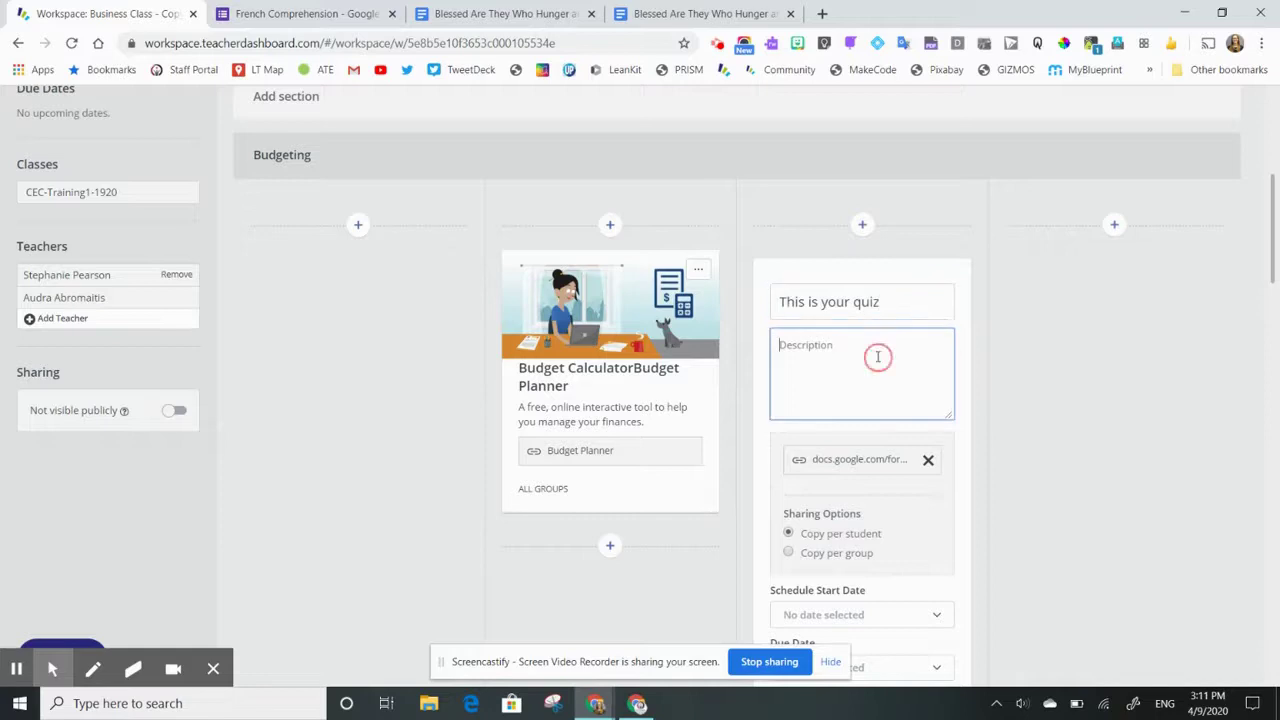
pyautogui.scroll(-1, 870, 360)
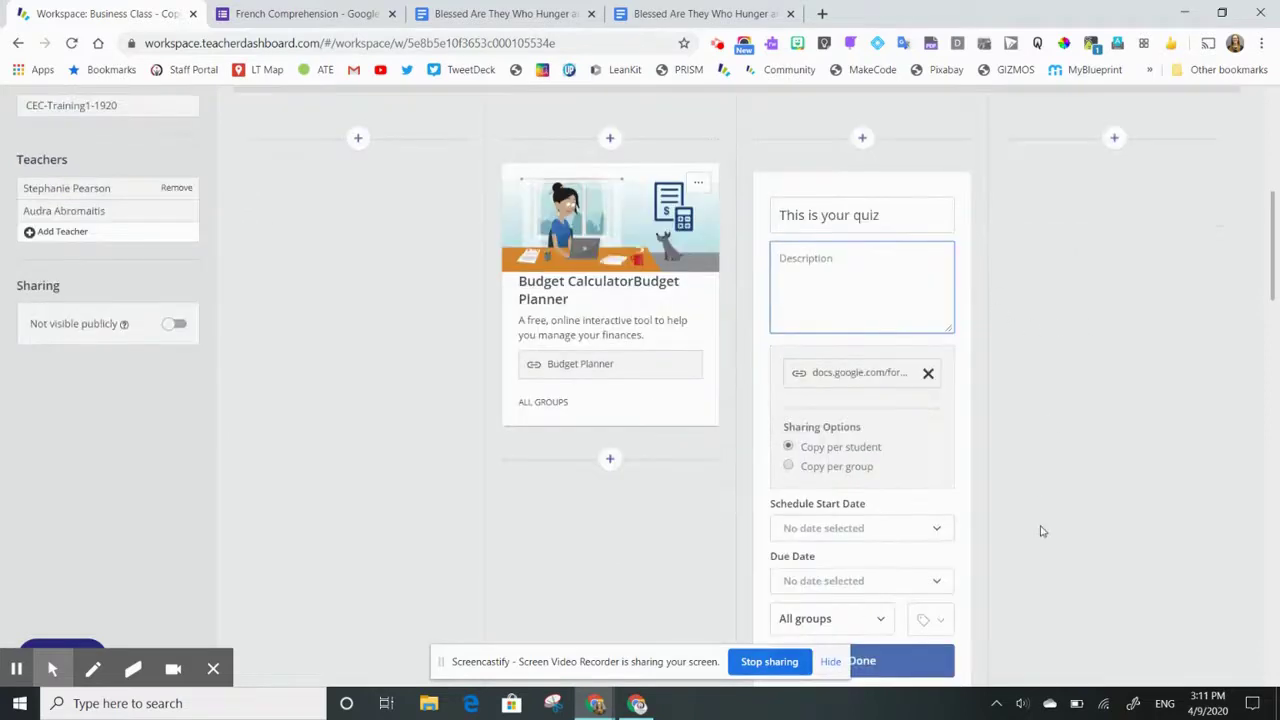
pyautogui.click(1044, 531)
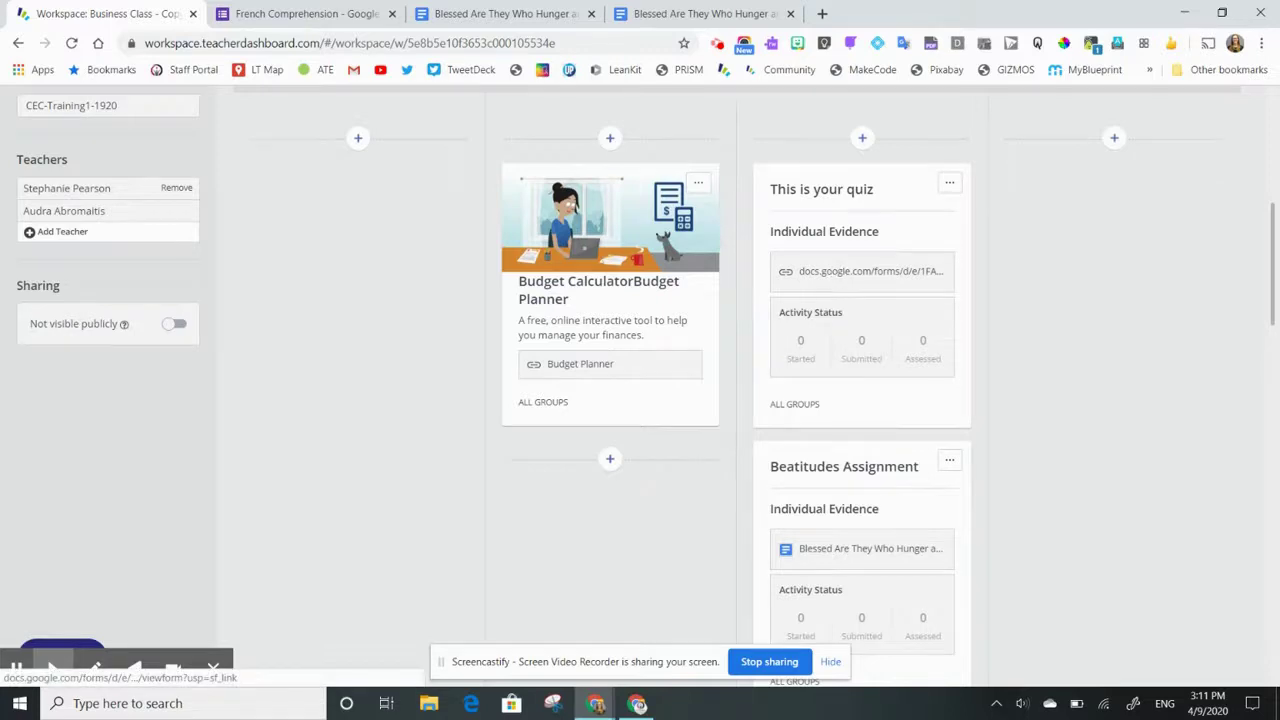
# - Expand Group 2 and preview the workspace as its first listed student
pyautogui.scroll(1, 448, 676)
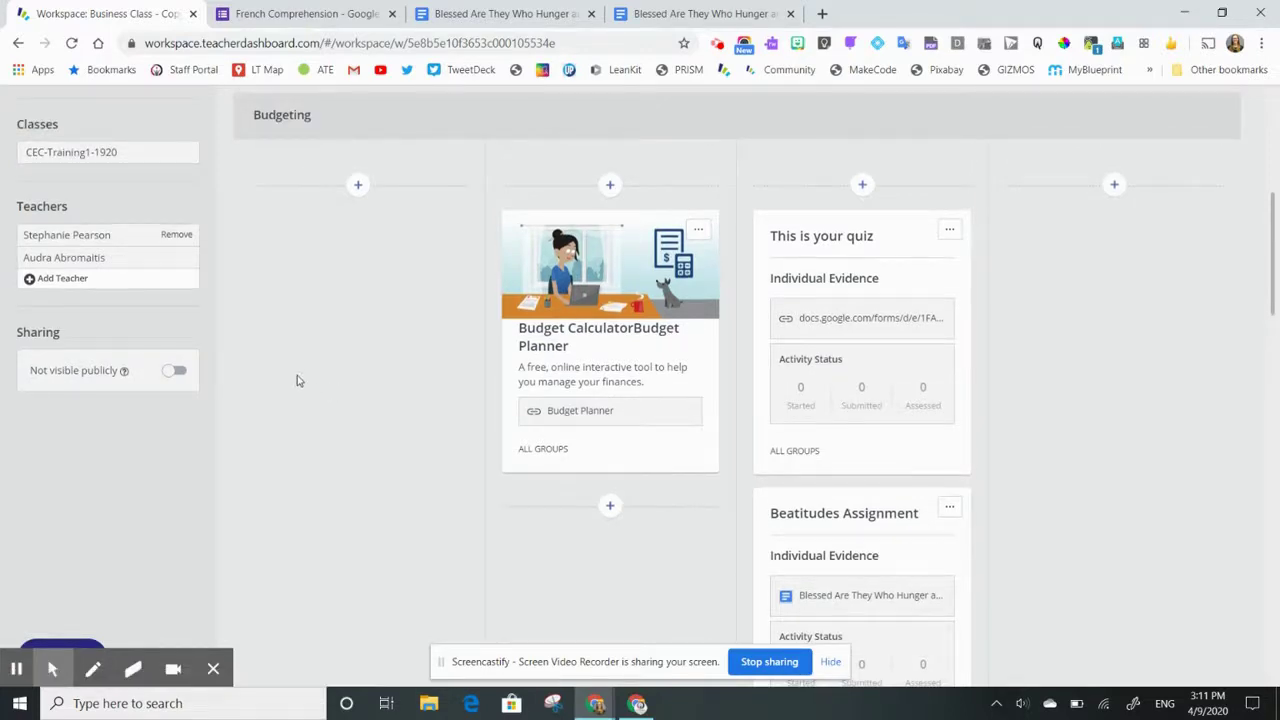
pyautogui.scroll(4, 296, 380)
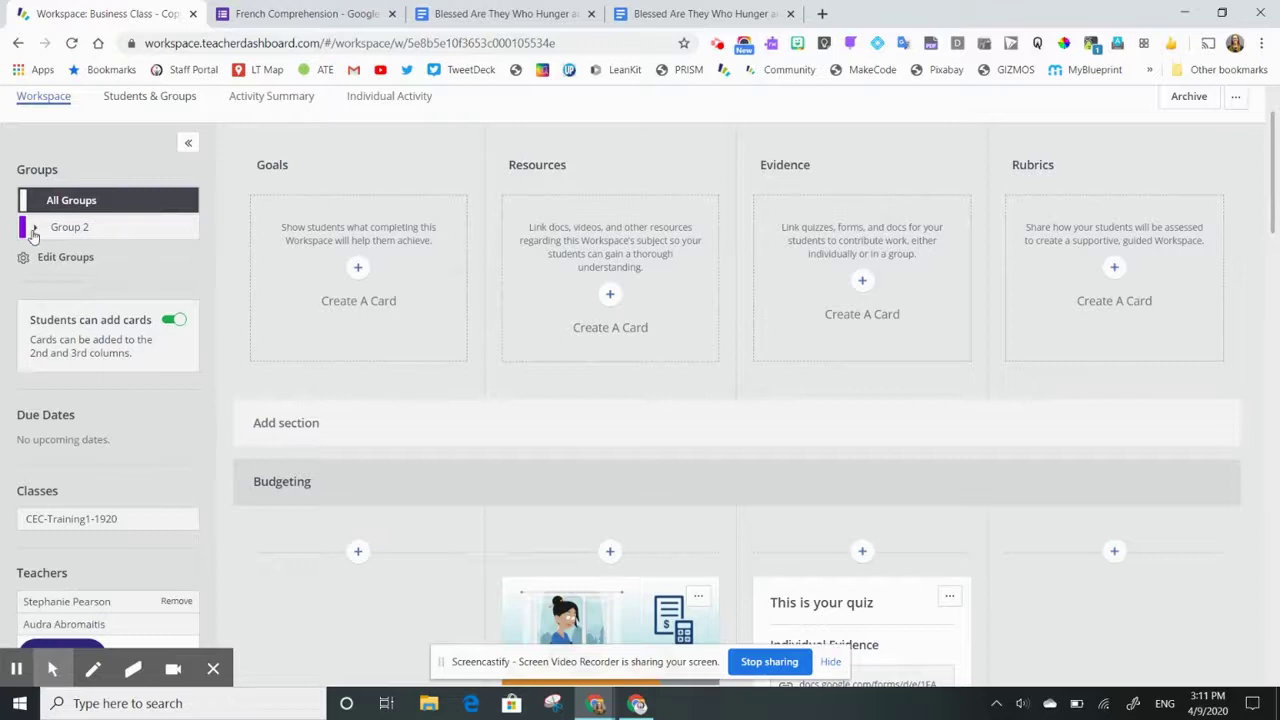
pyautogui.click(35, 229)
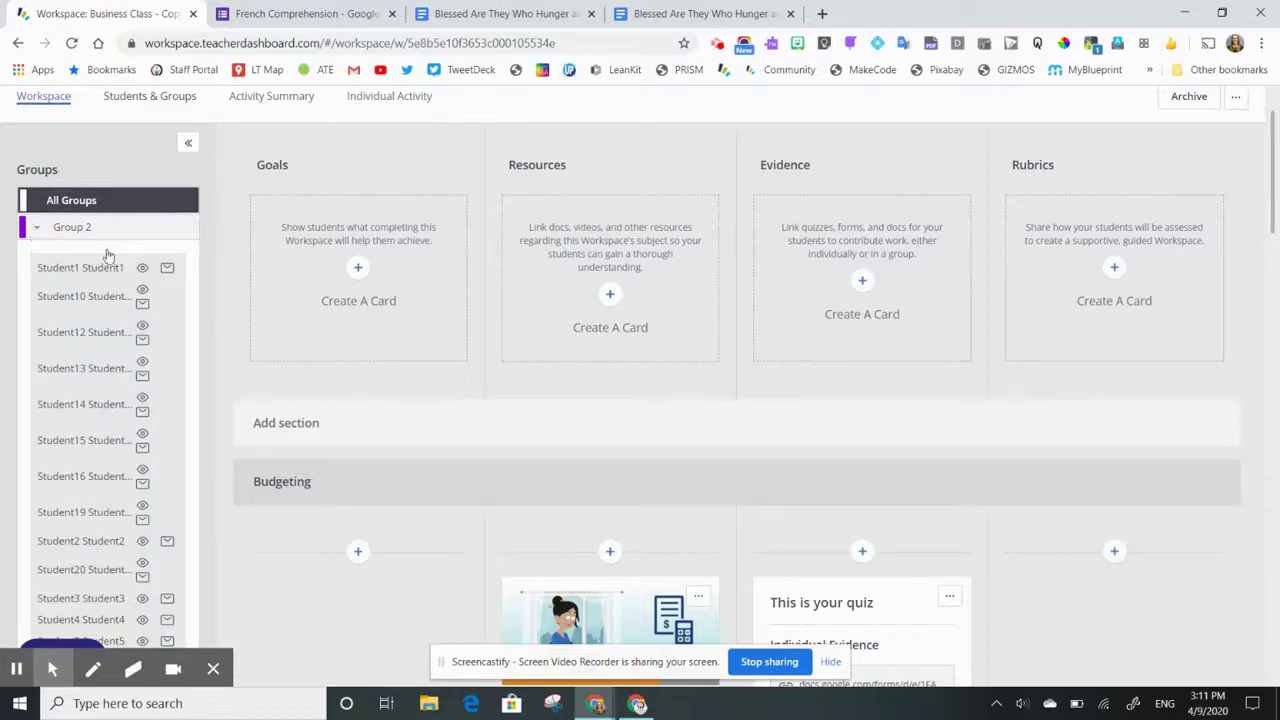
pyautogui.click(142, 267)
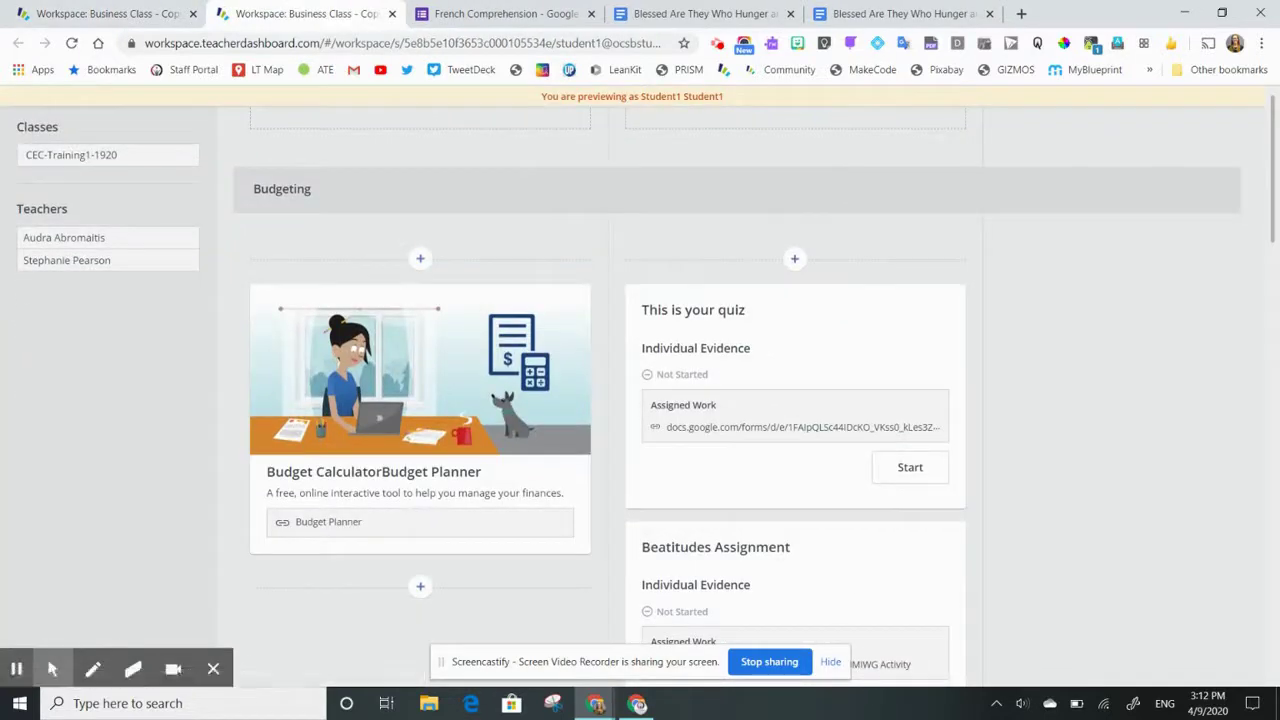